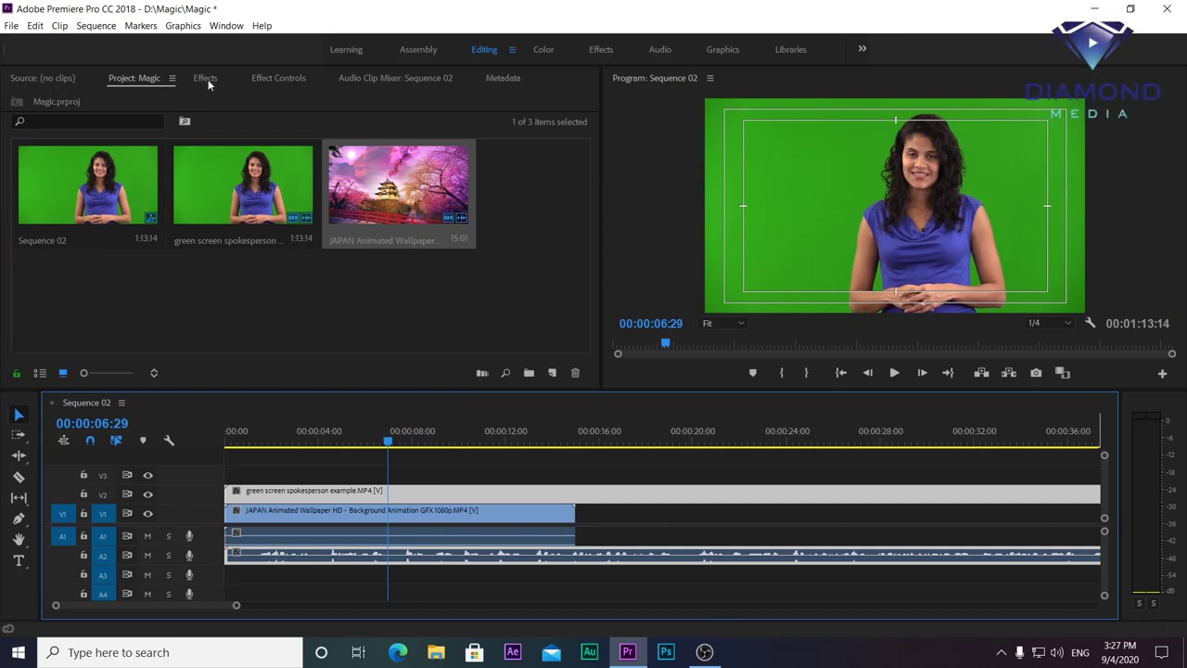
Step: Add the green-screen spokesperson clip to V2 of Sequence 02, keeping existing sequence settings
click(205, 79)
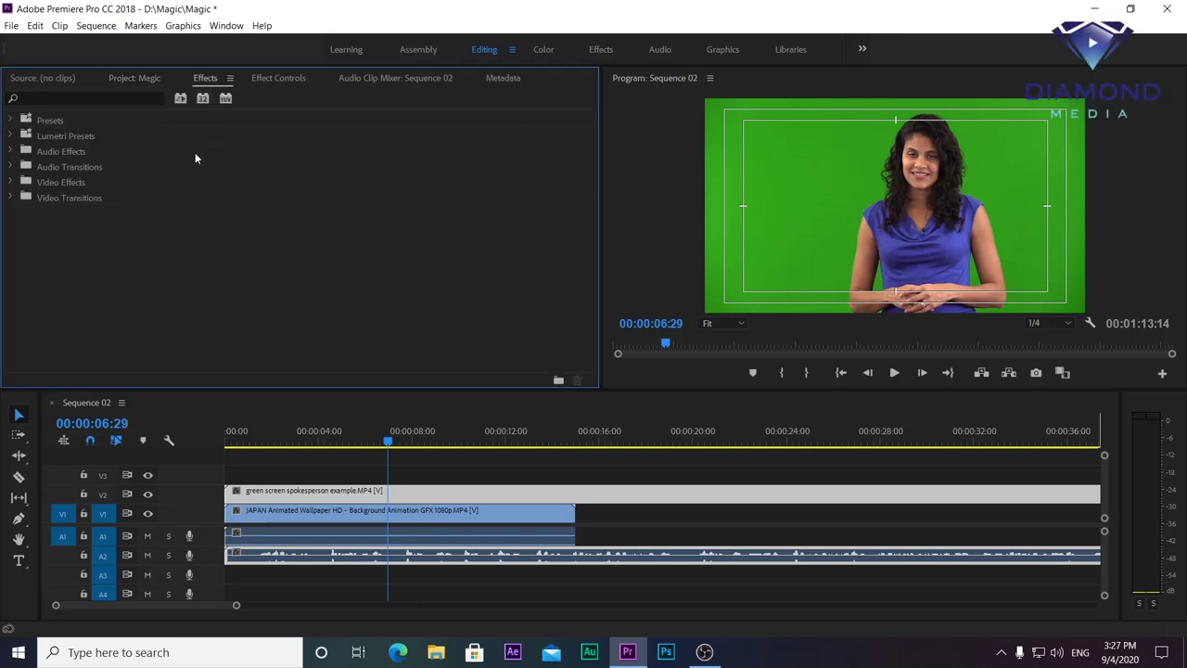
click(9, 182)
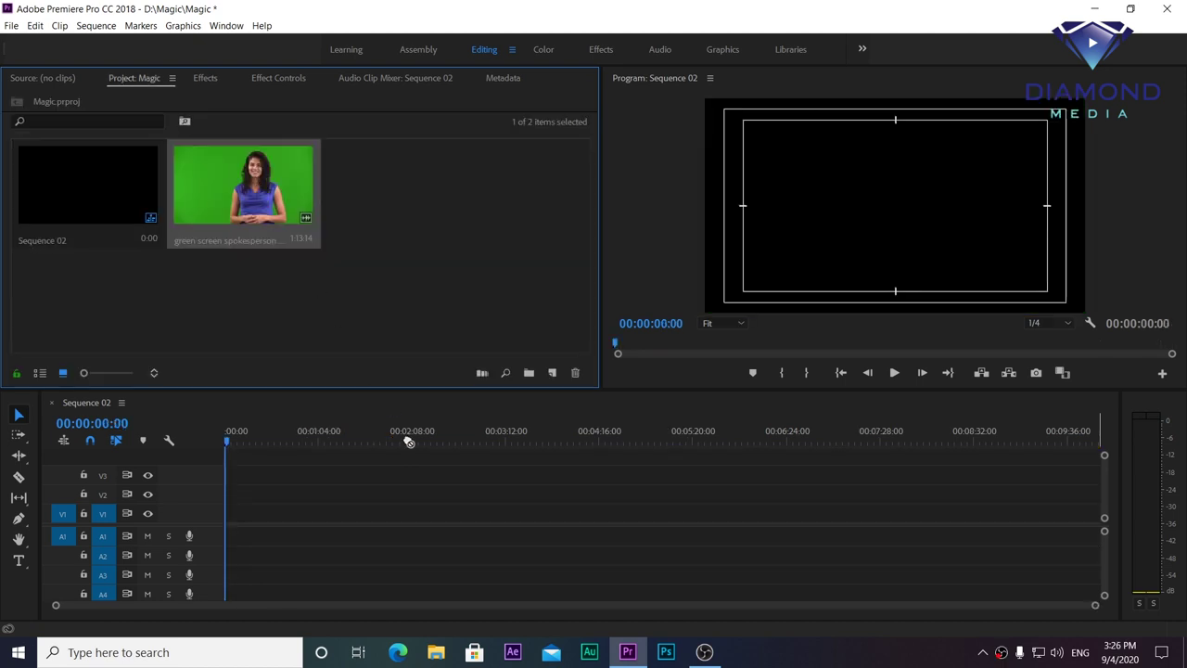
drag(408, 442, 219, 492)
click(713, 358)
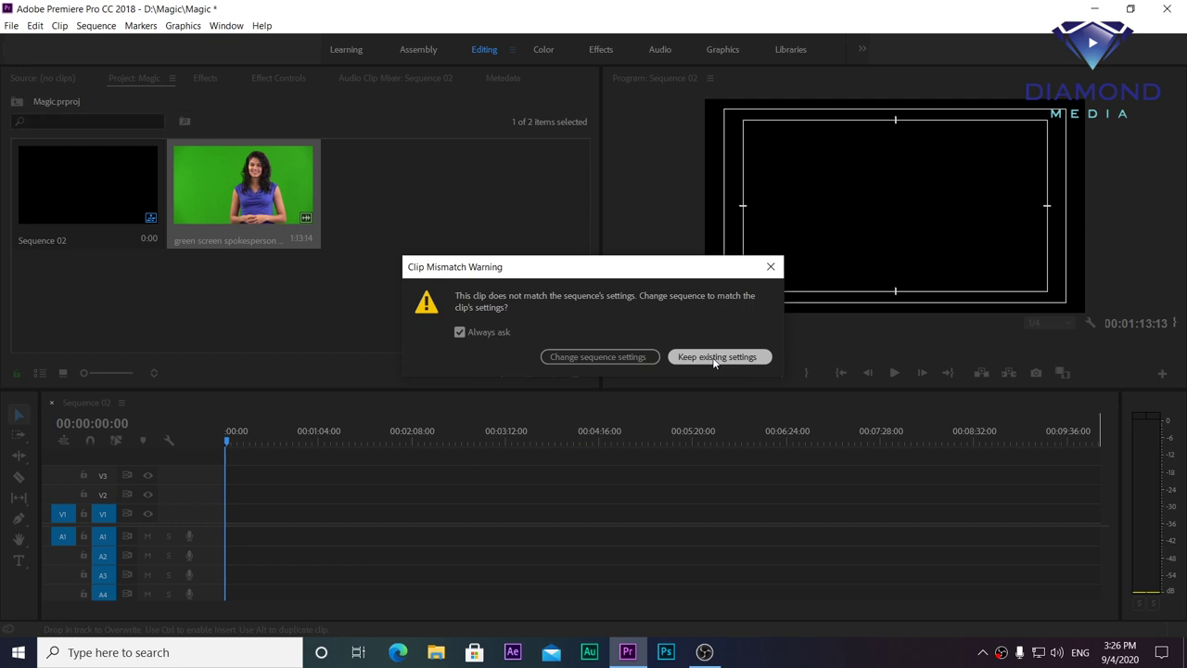
Step: Scale the spokesperson clip to frame size and bring up the Import dialog
right_click(274, 501)
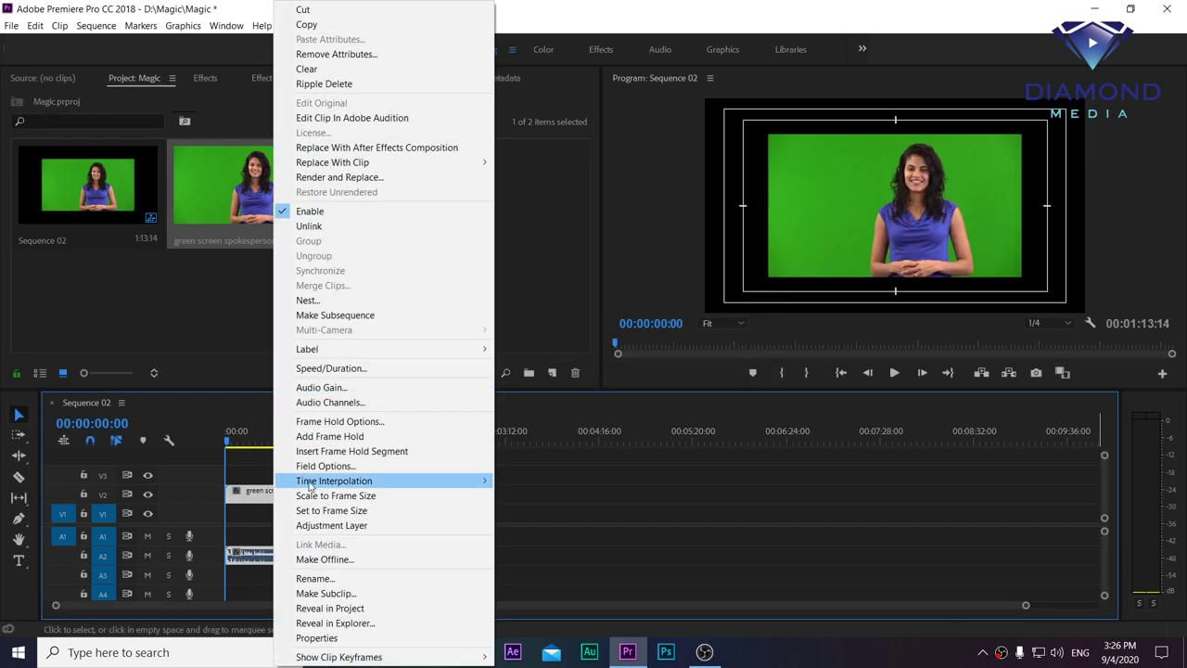
click(335, 495)
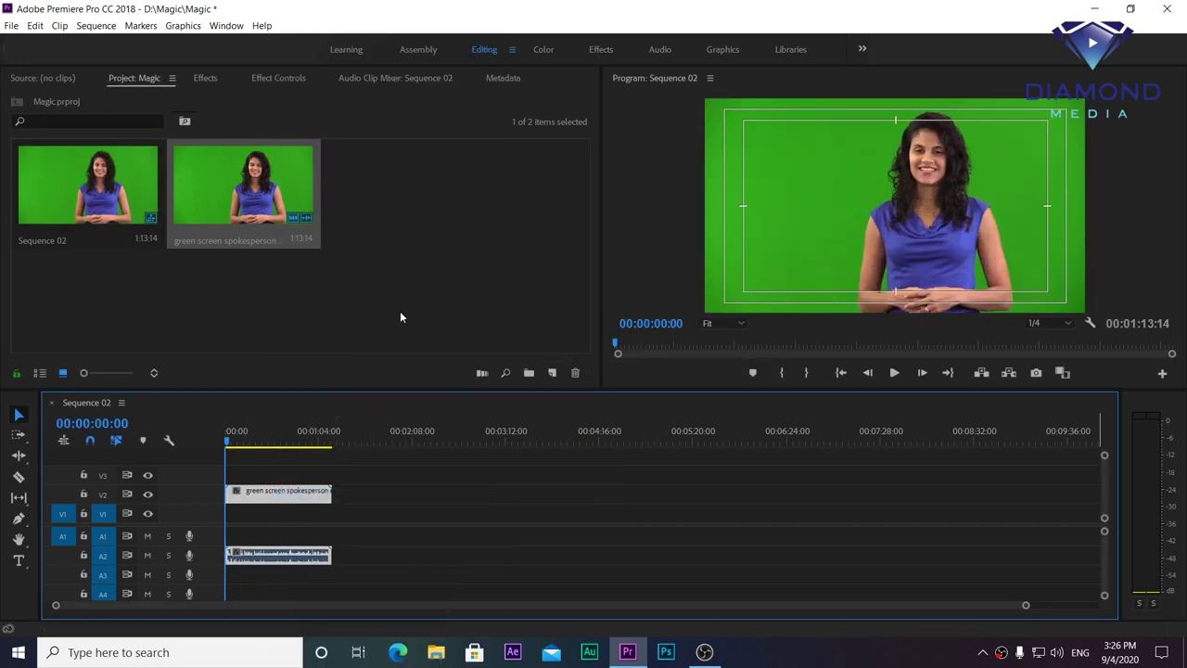
double_click(421, 276)
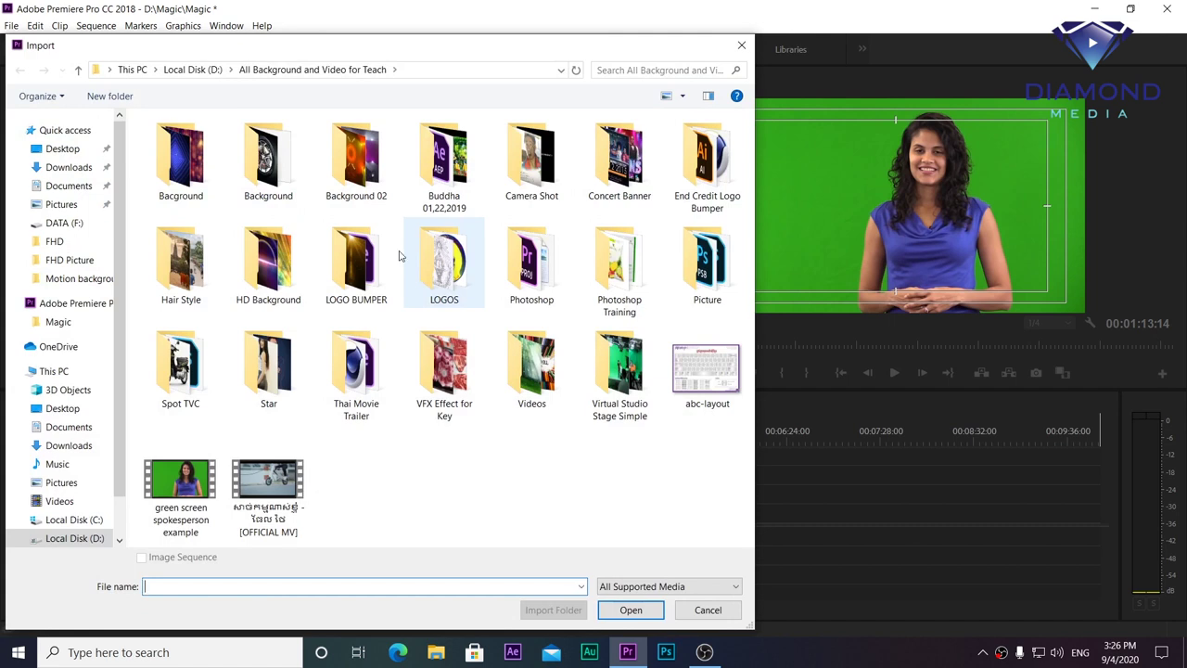
Step: Import JAPAN Animated Wallpaper from the HD Background folder and drag it toward V1
double_click(276, 263)
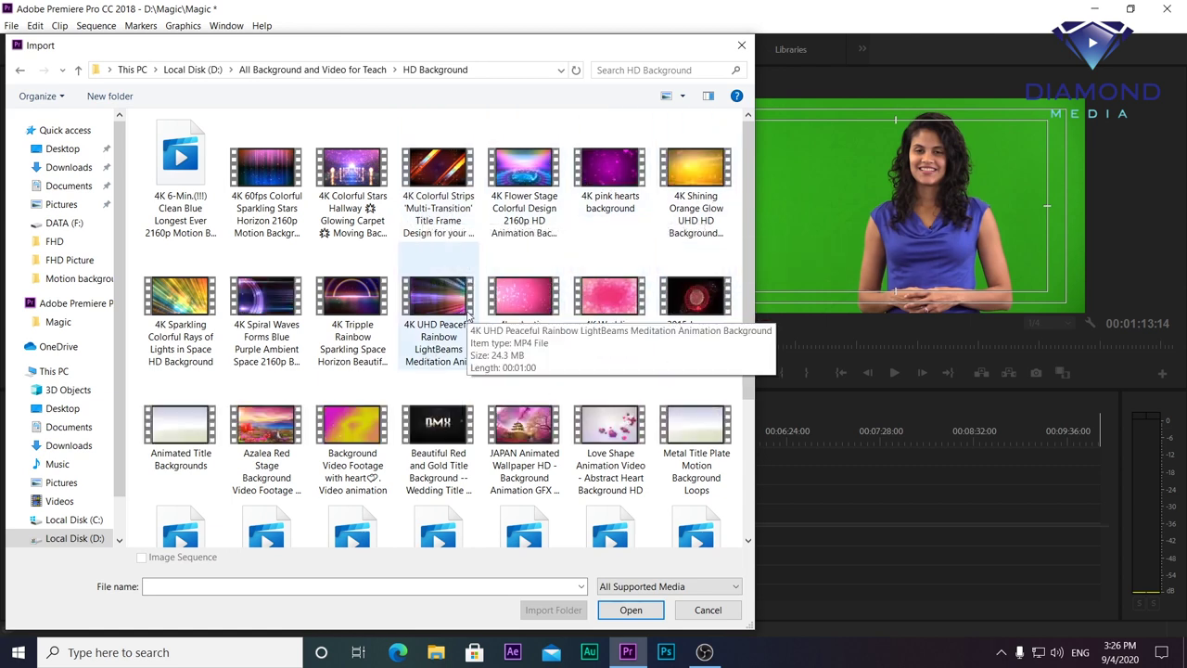
scroll(471, 315, down, 3)
scroll(454, 315, up, 3)
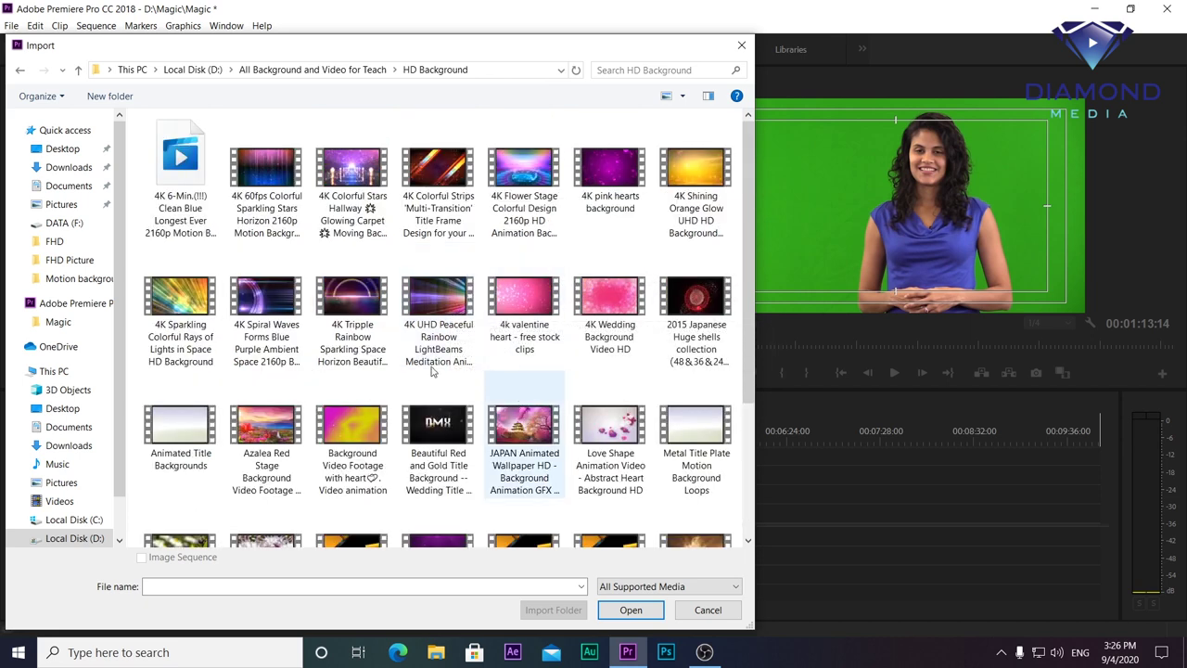
click(525, 422)
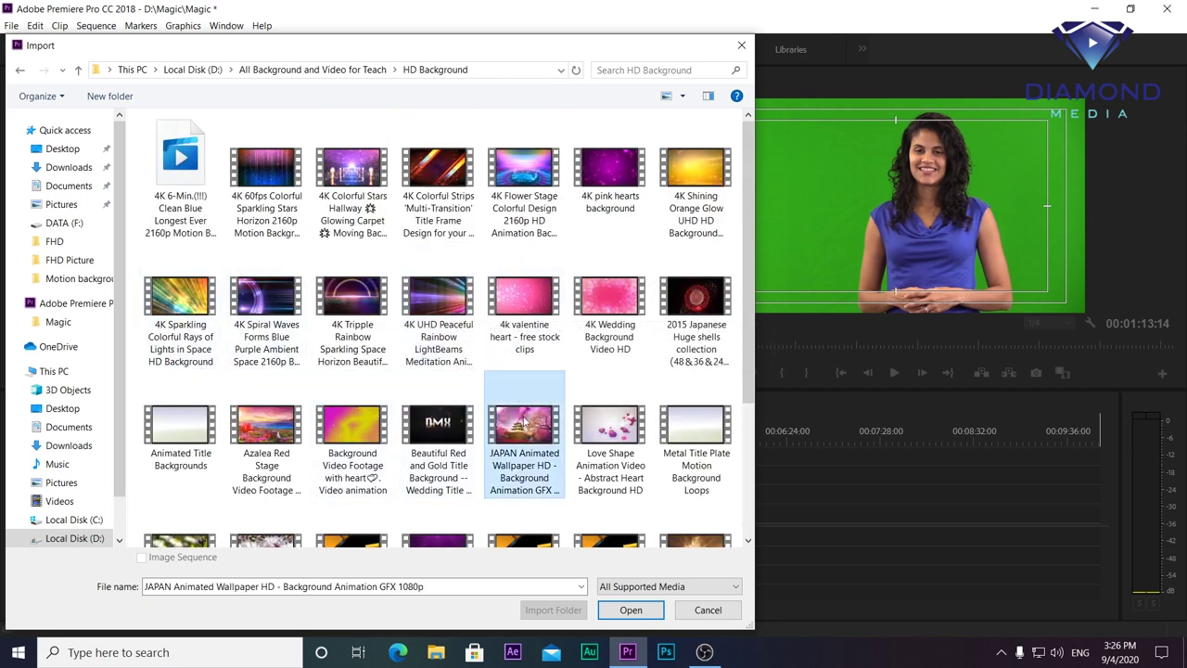
double_click(524, 422)
drag(423, 207, 226, 530)
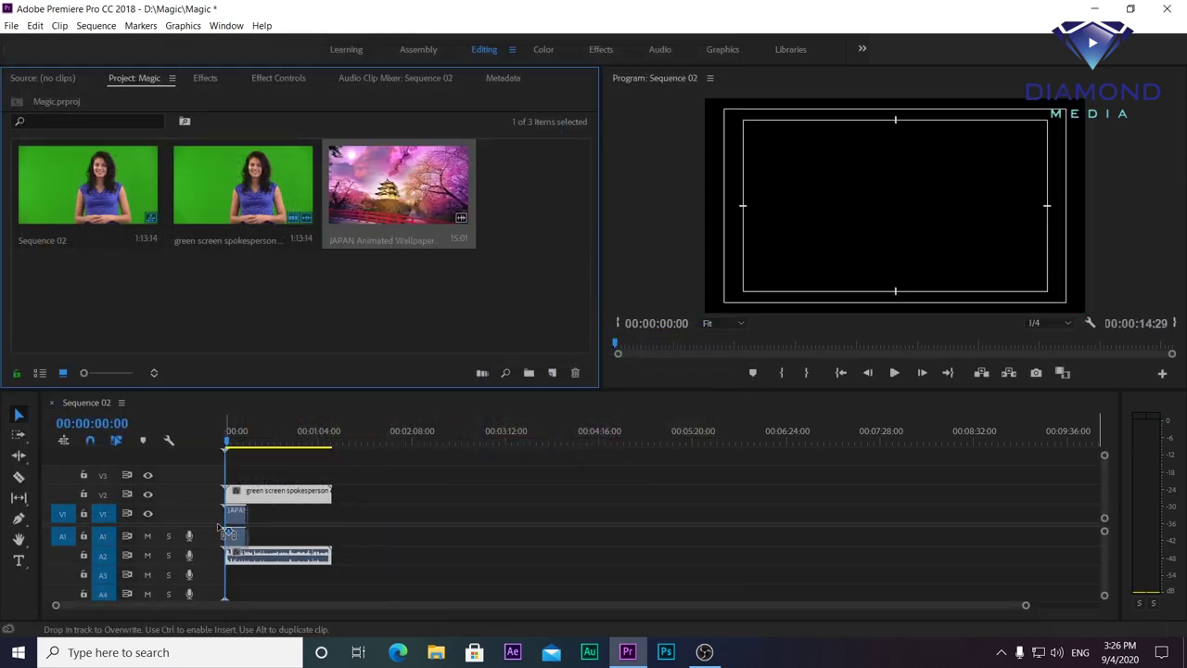
Step: Drop the JAPAN background on V1, then toggle V2 visibility to confirm it sits underneath
click(239, 435)
key(=)
key(=)
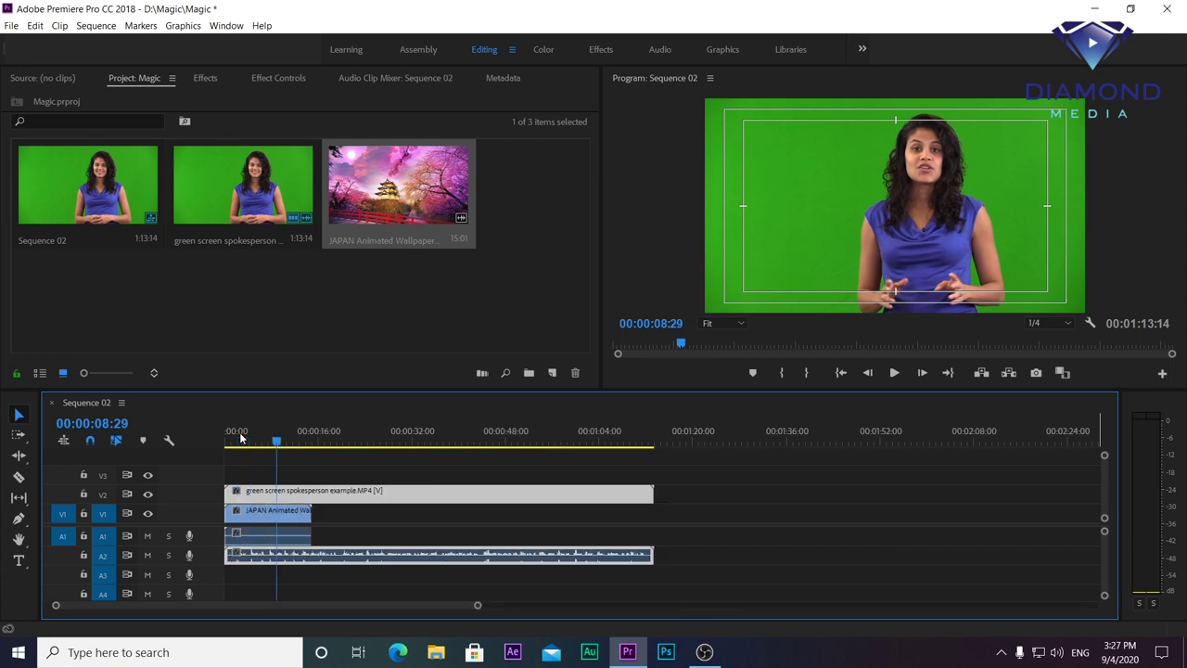
key(=)
key(=)
click(147, 494)
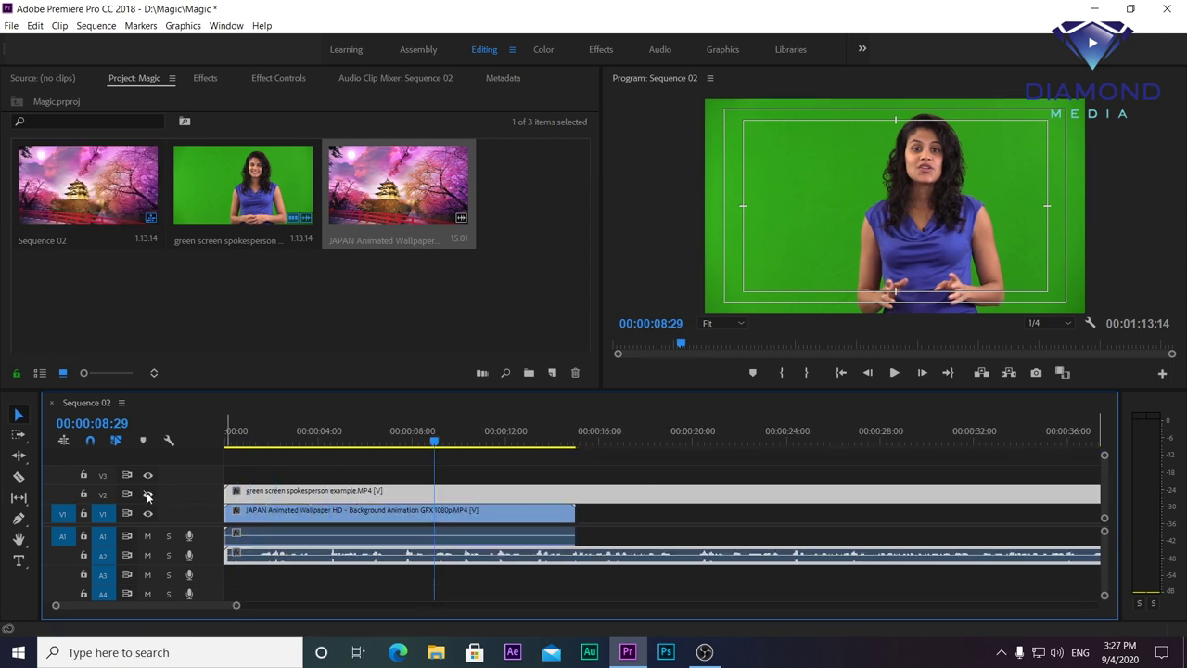
click(147, 494)
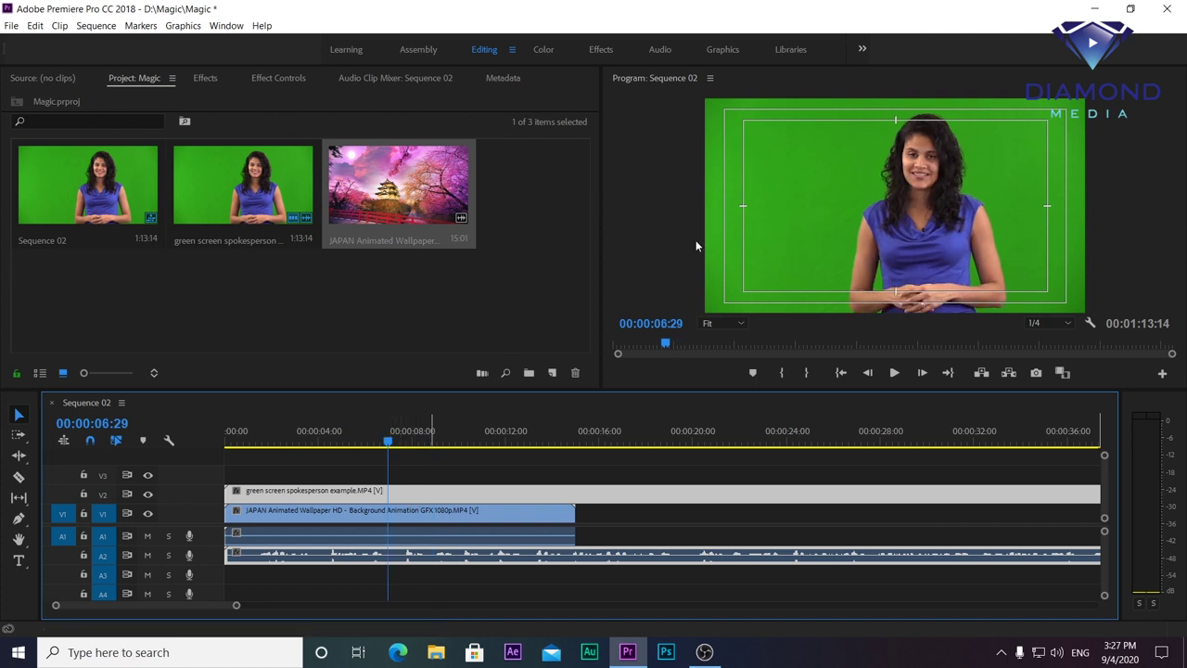
Step: Drag Ultra Key from Video Effects > Keying onto the spokesperson clip on V2
click(206, 78)
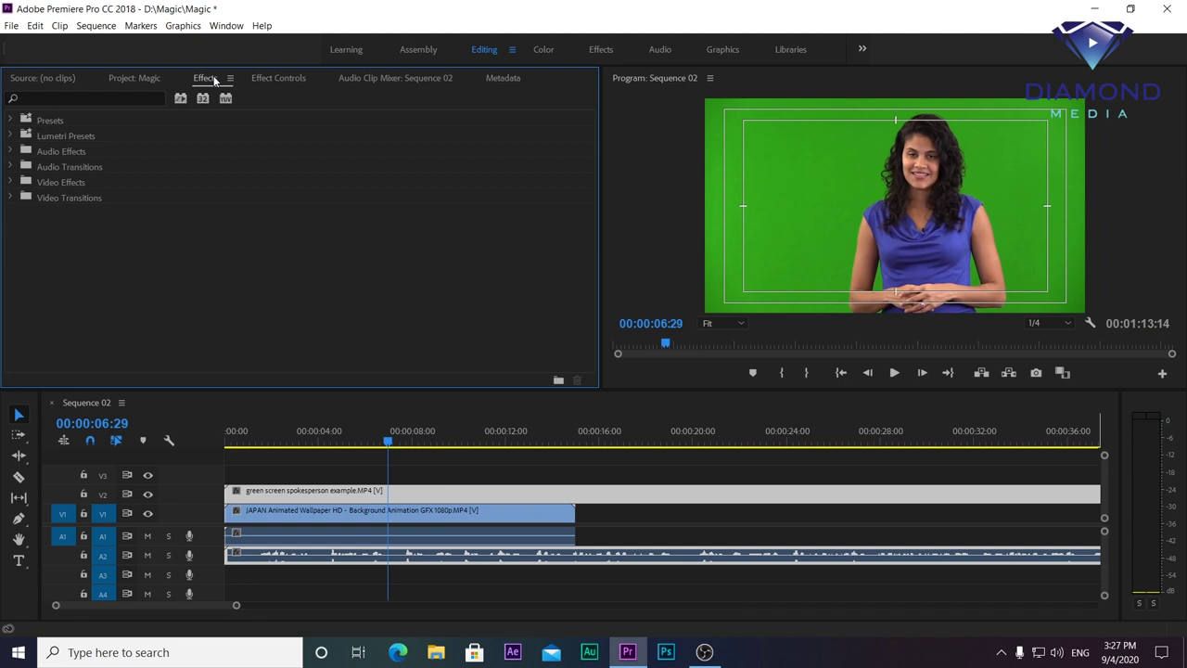
click(11, 183)
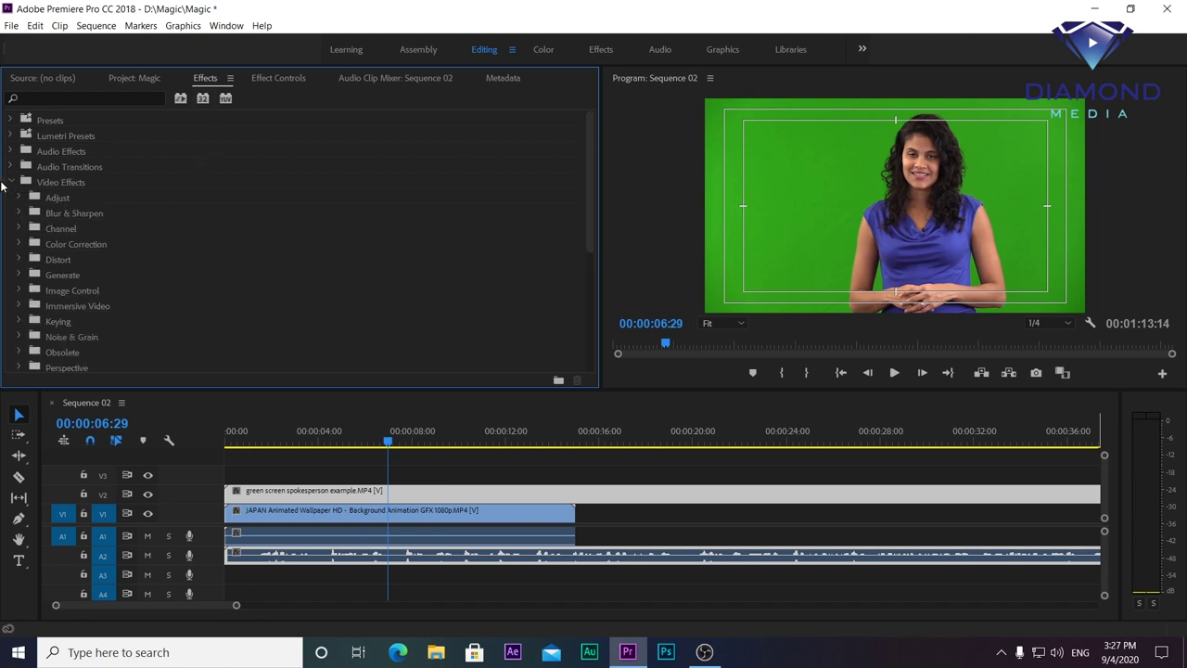
click(20, 321)
scroll(160, 283, down, 3)
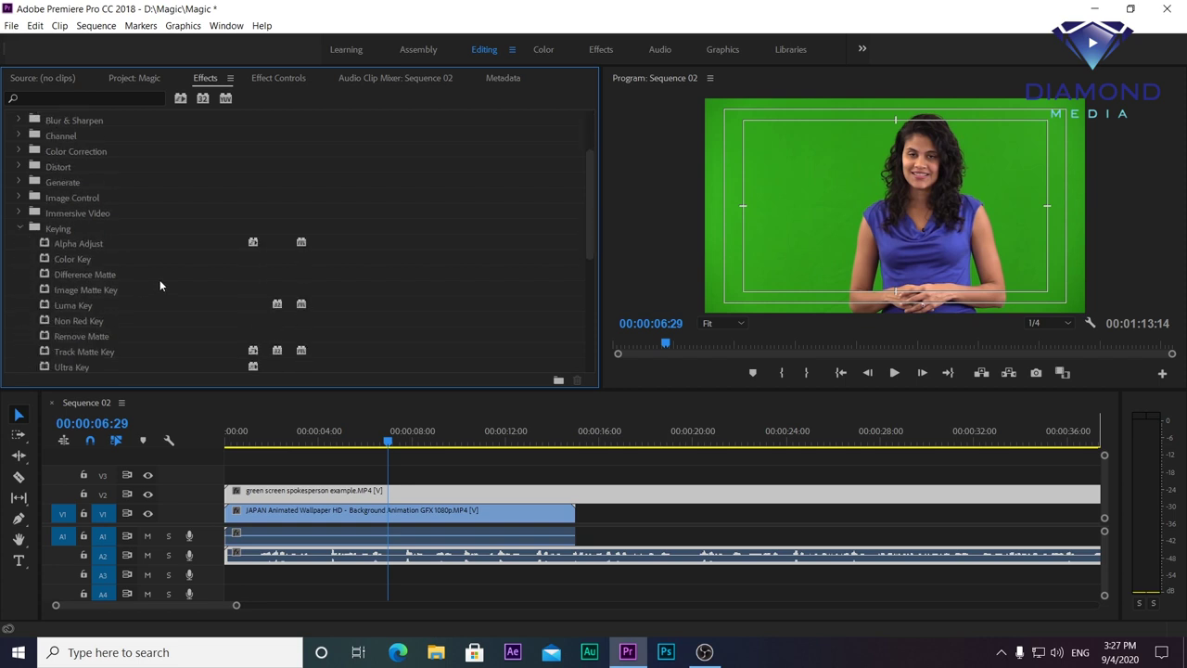
scroll(159, 279, down, 2)
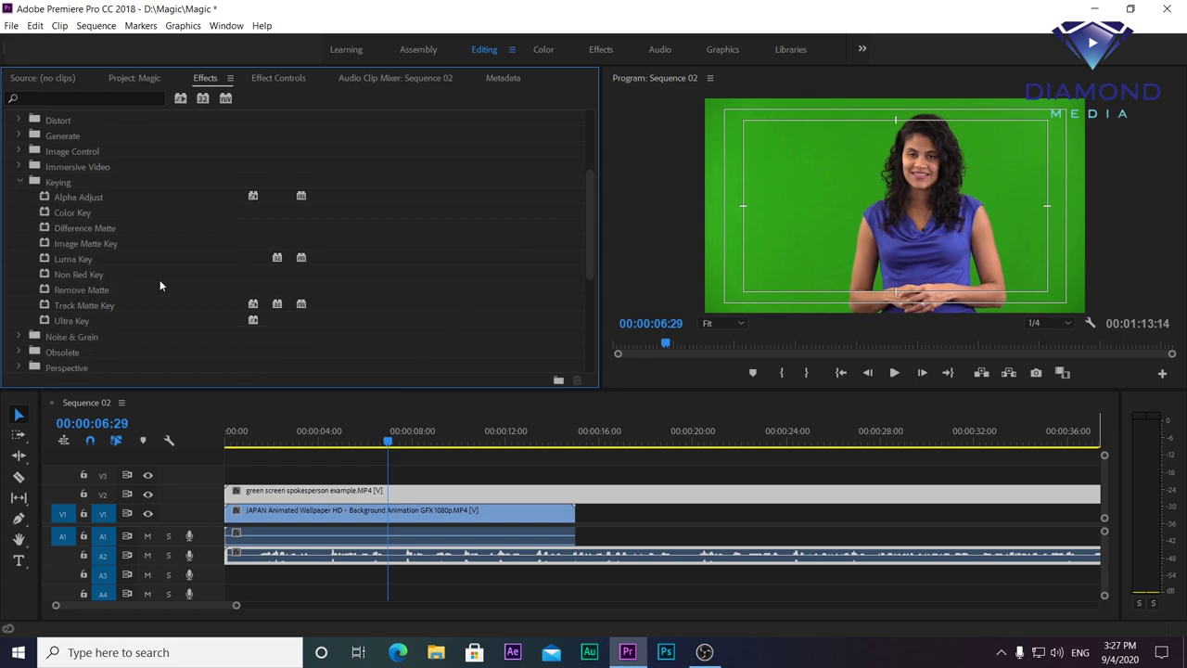
click(70, 321)
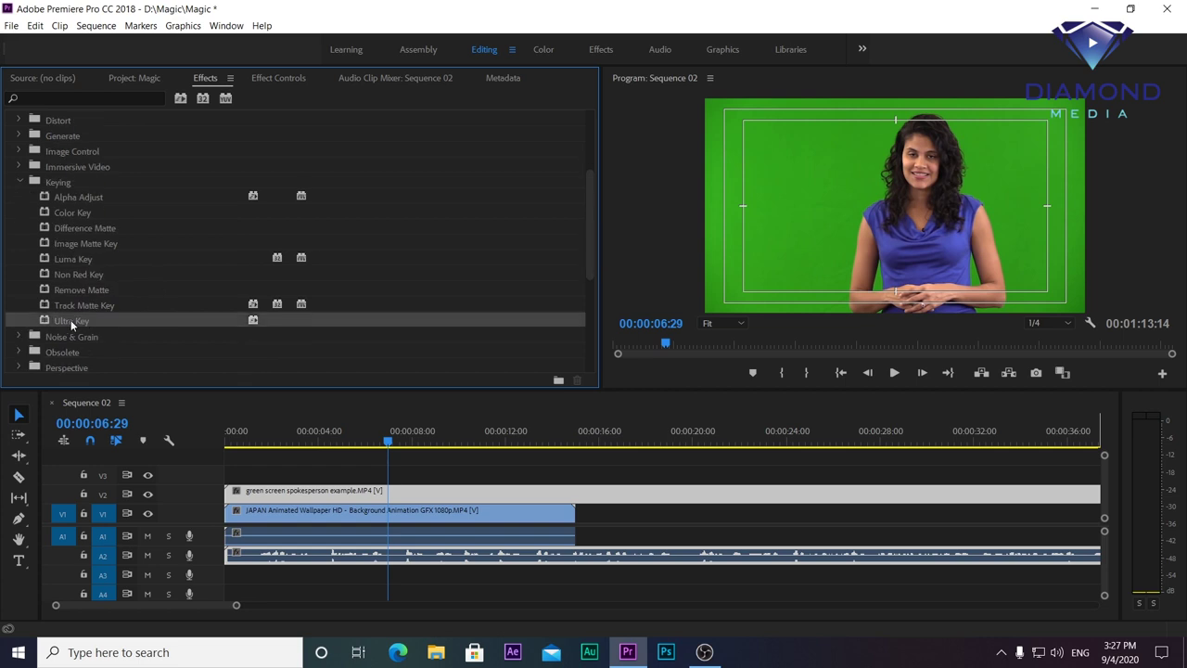
drag(79, 323, 406, 494)
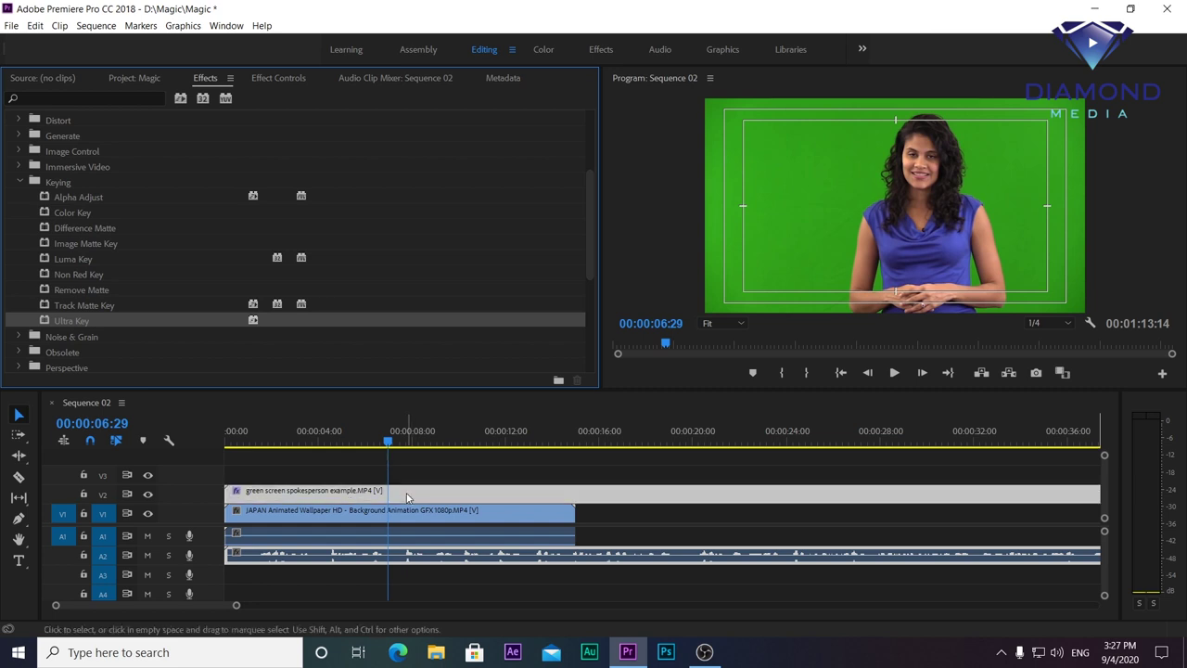
Step: Set Ultra Key's Key Color in Effect Controls by sampling the green backdrop
click(276, 79)
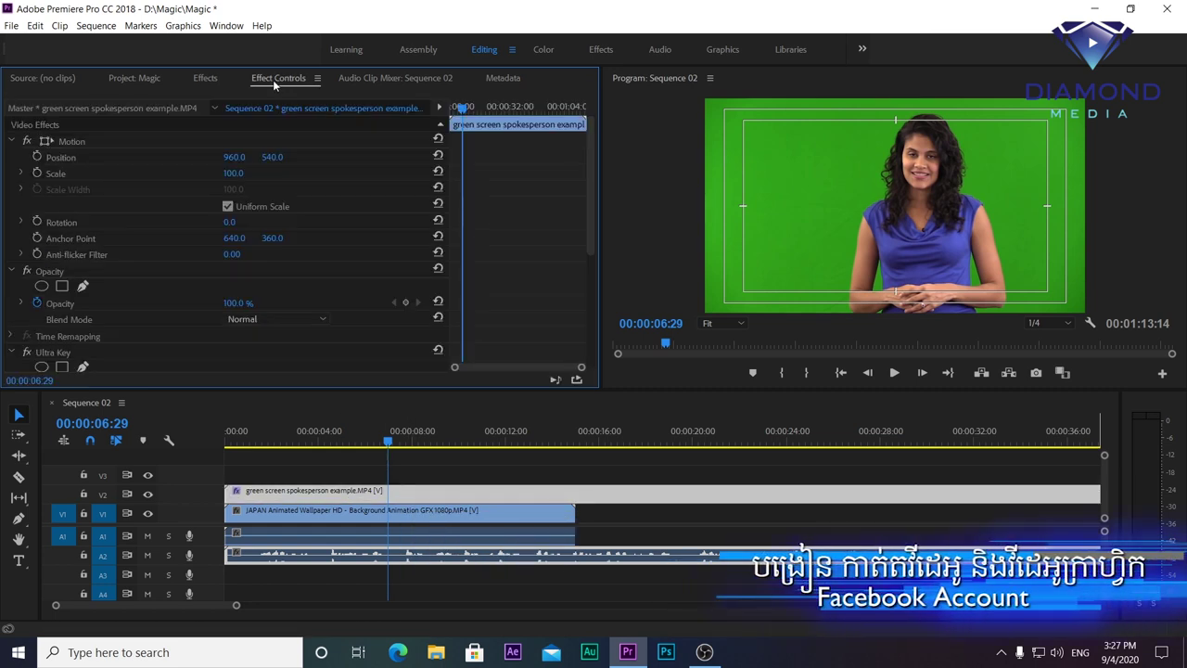
click(226, 25)
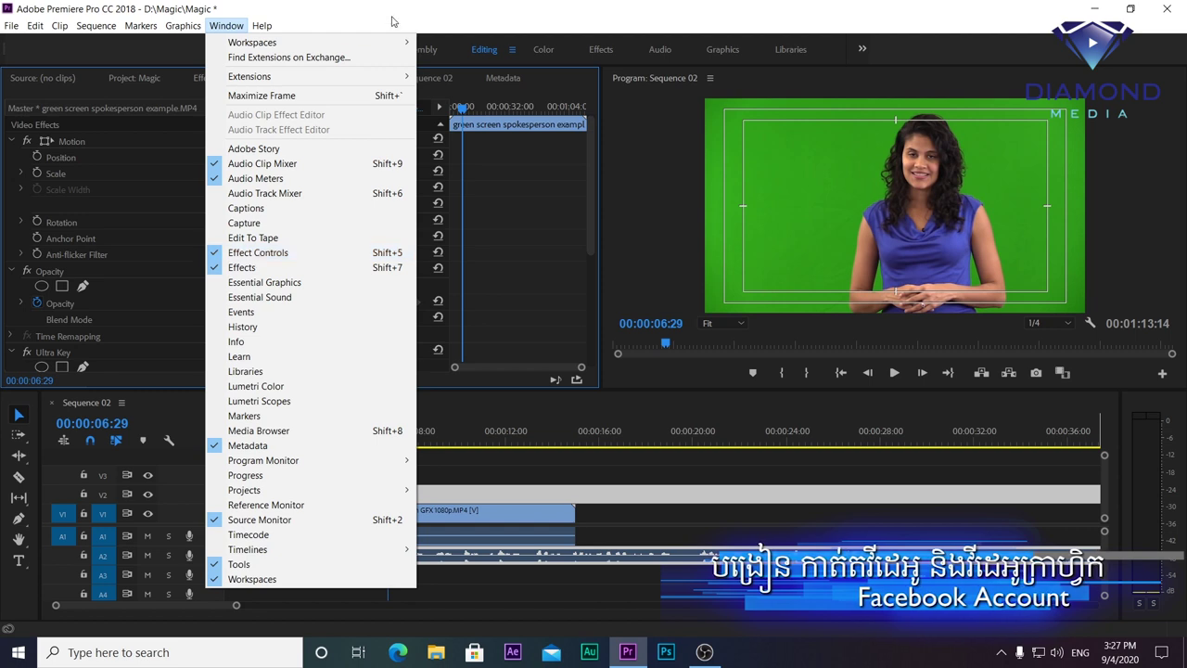
click(392, 20)
scroll(256, 213, down, 2)
scroll(233, 235, down, 1)
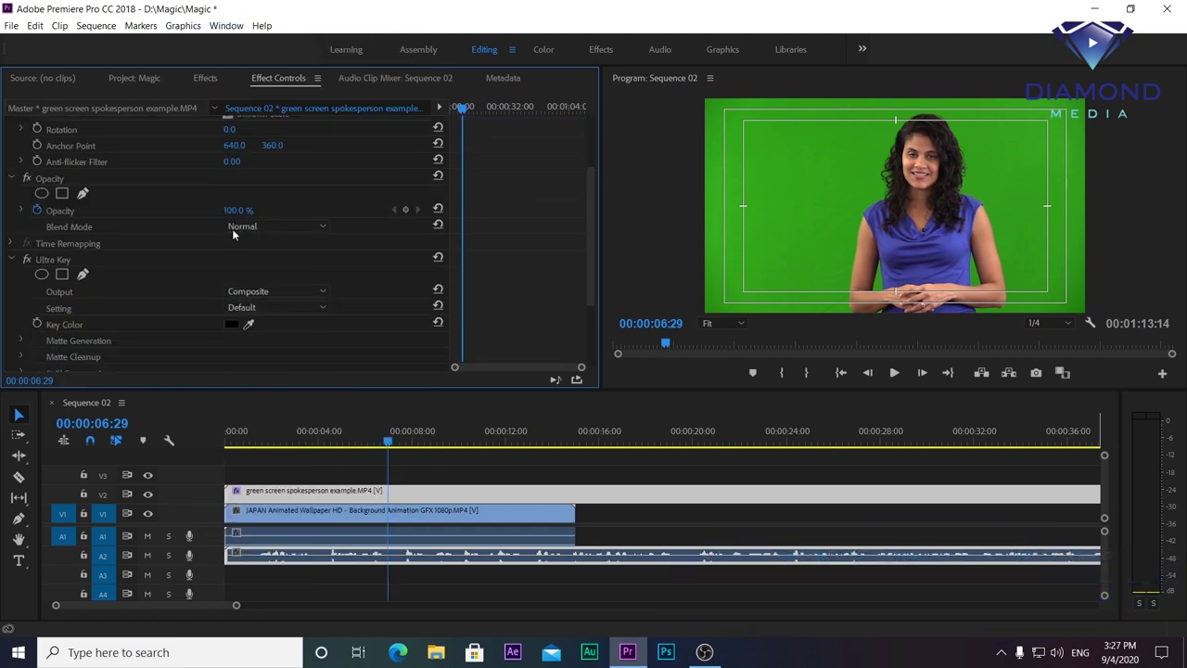
click(66, 262)
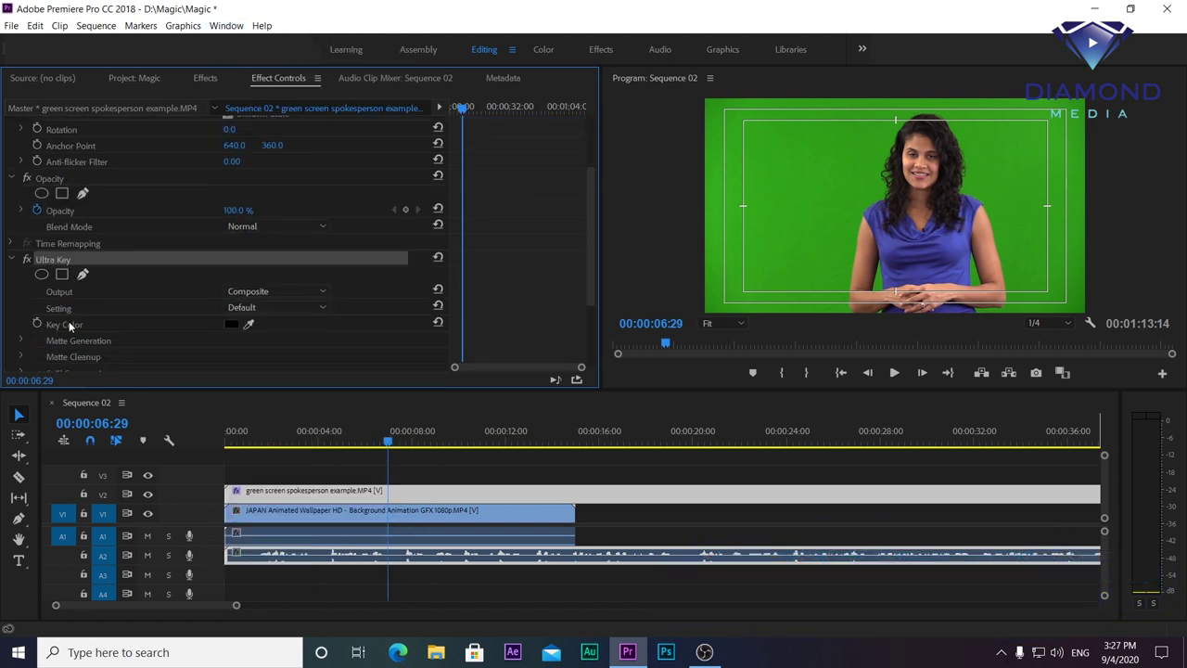
click(248, 322)
click(794, 216)
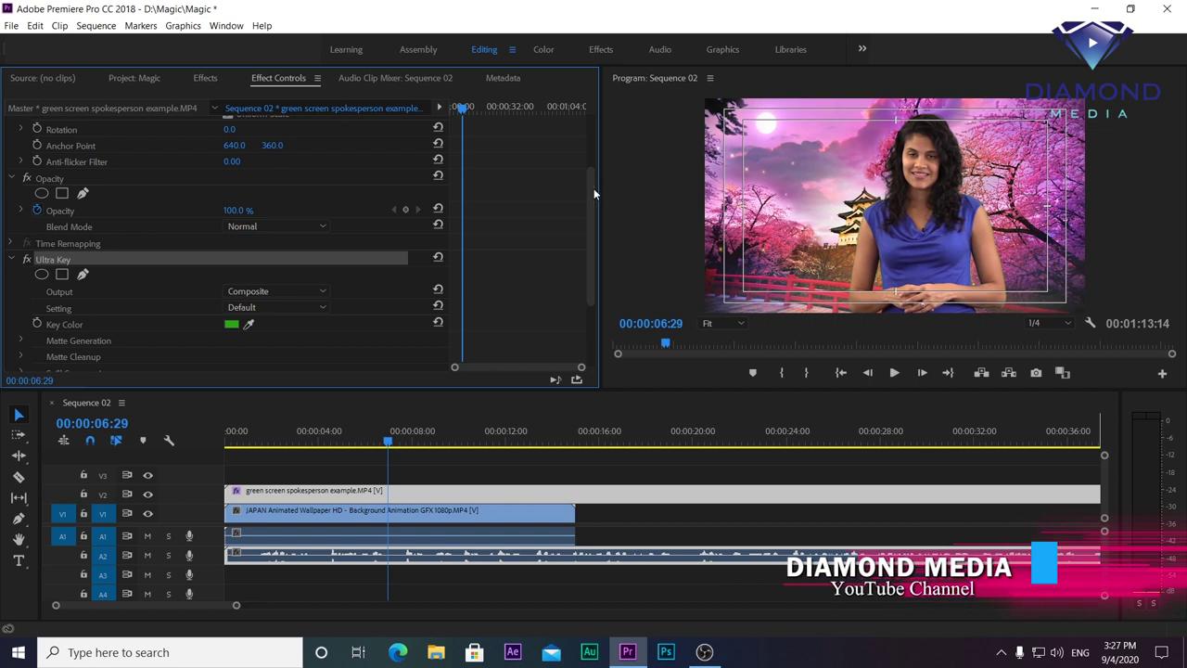
drag(593, 188, 591, 259)
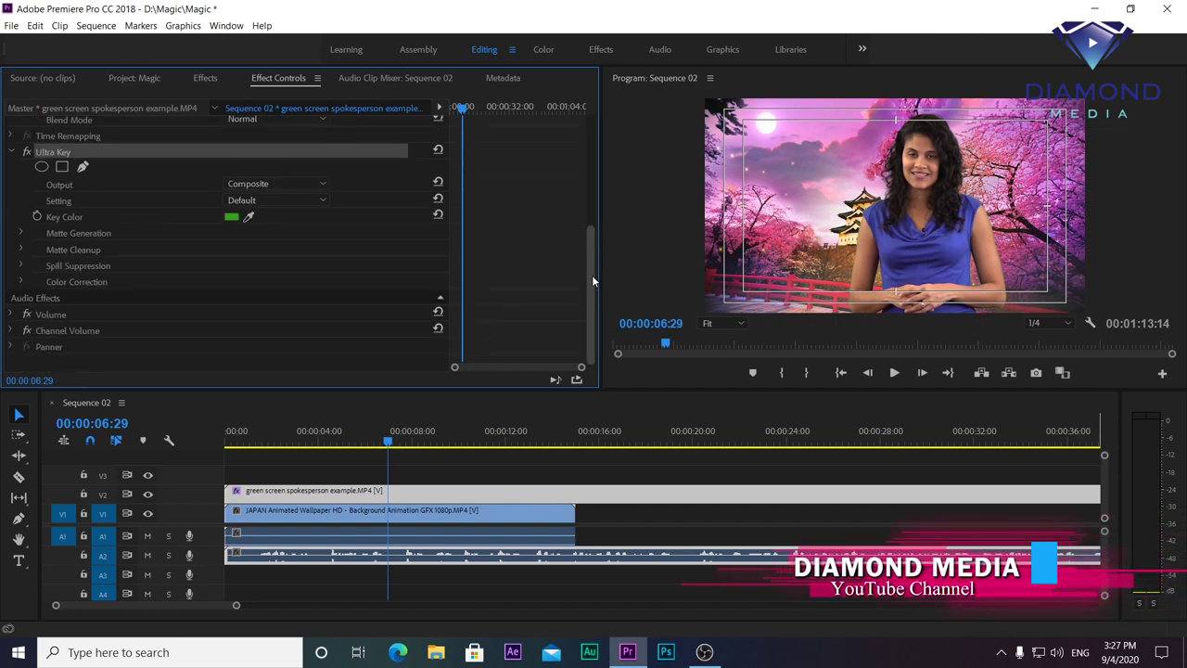
Step: At 75% monitor zoom, set Matte Cleanup Choke to 42, undoing a trial Soften of 100
click(22, 250)
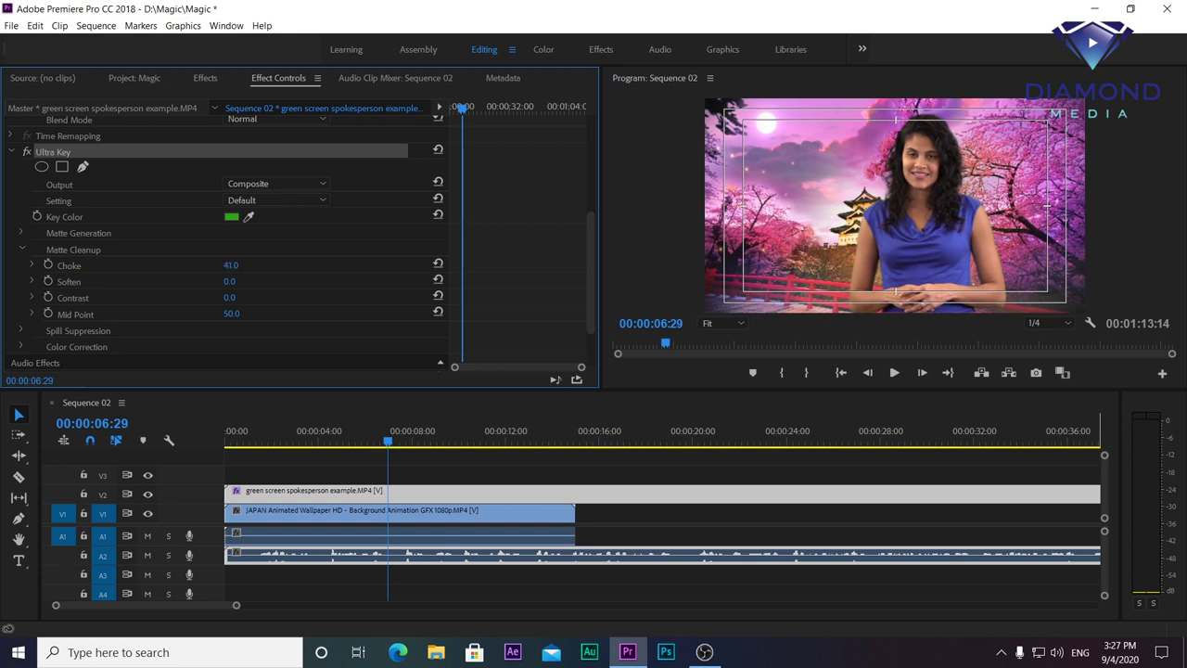
click(740, 321)
click(731, 403)
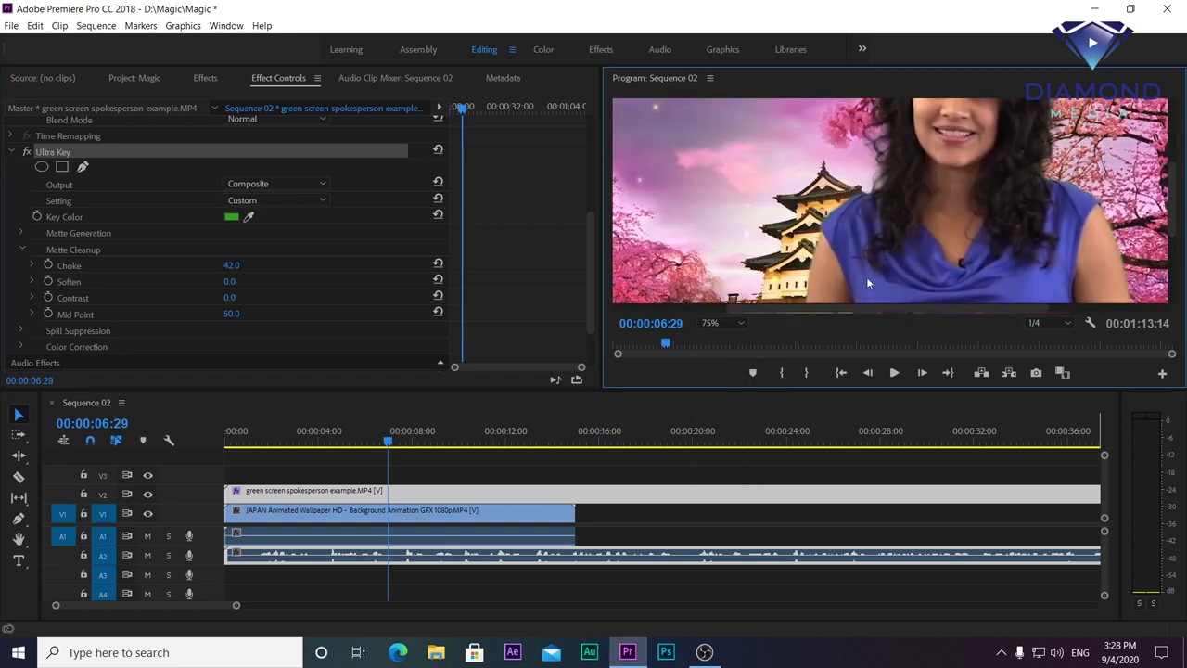
drag(229, 266, 322, 266)
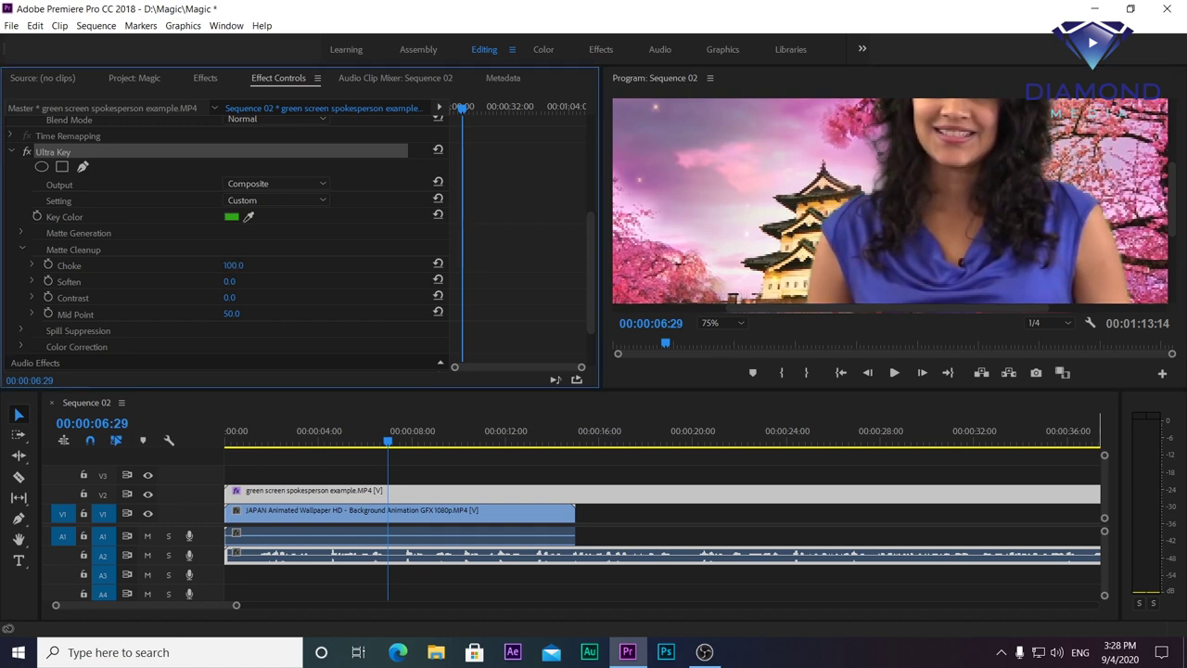
drag(686, 193, 999, 173)
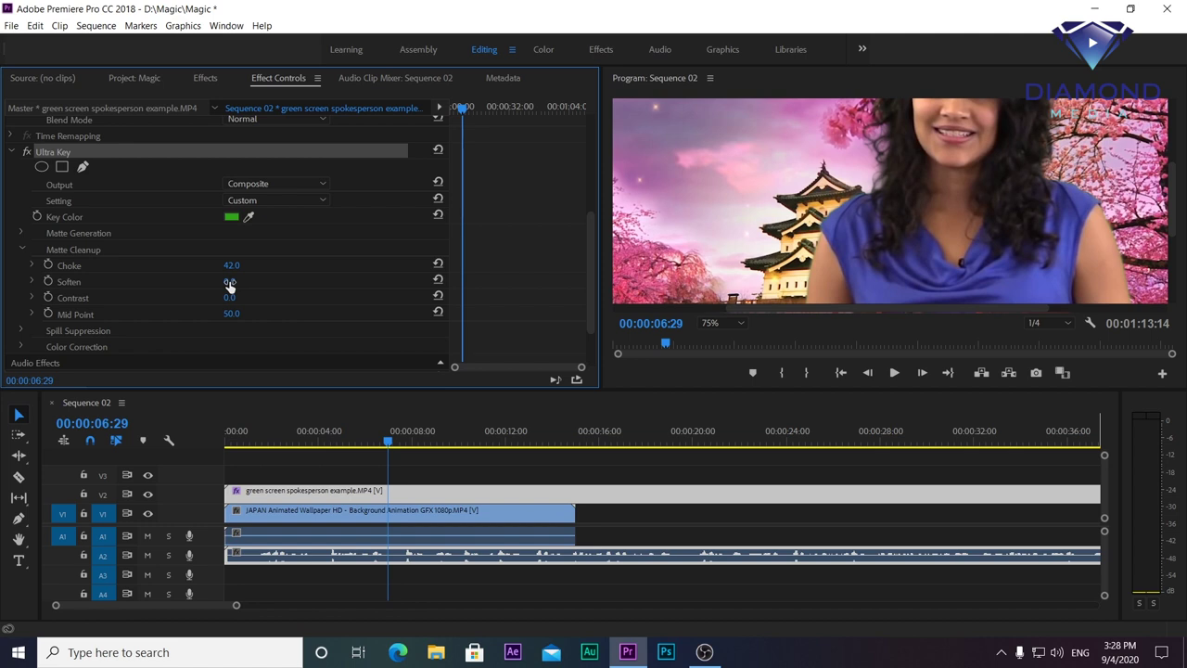
drag(229, 281, 297, 281)
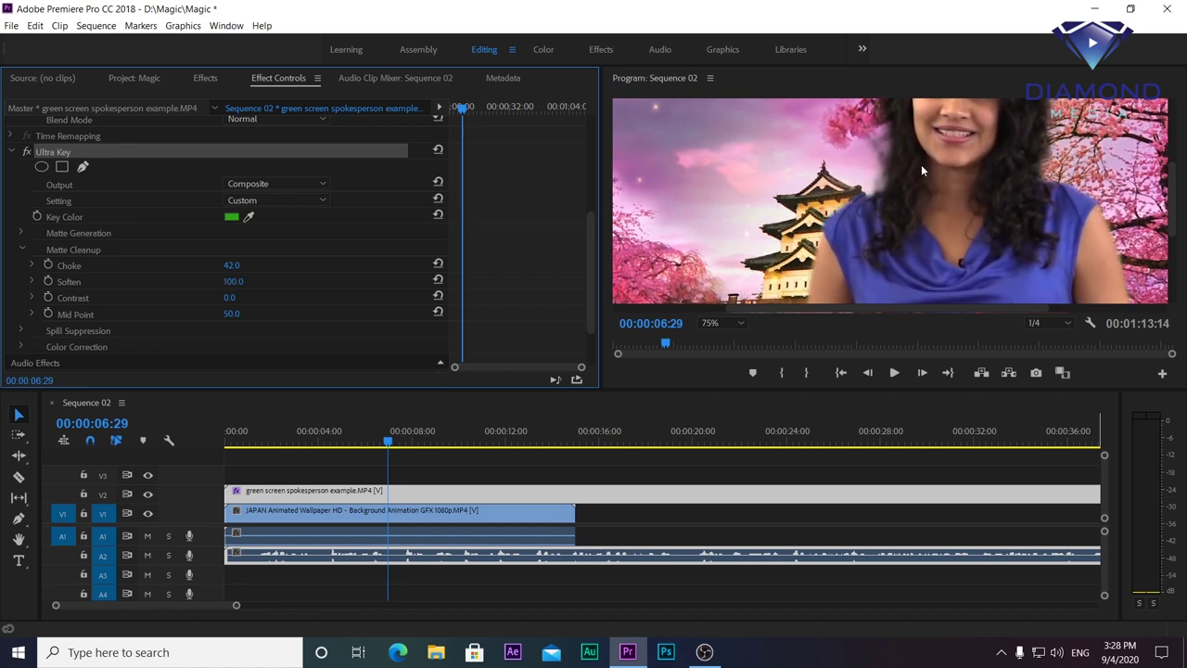
key(ctrl+z)
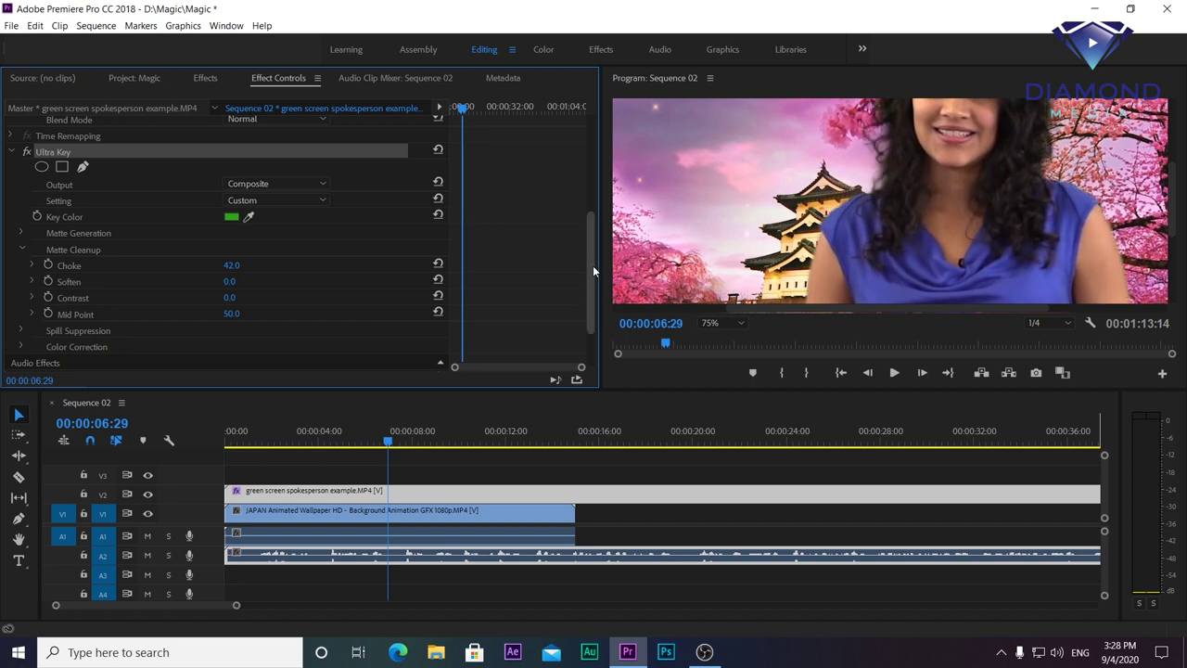
Step: Fit the Program monitor view and play Sequence 02 from the start to review the key
click(739, 321)
click(727, 339)
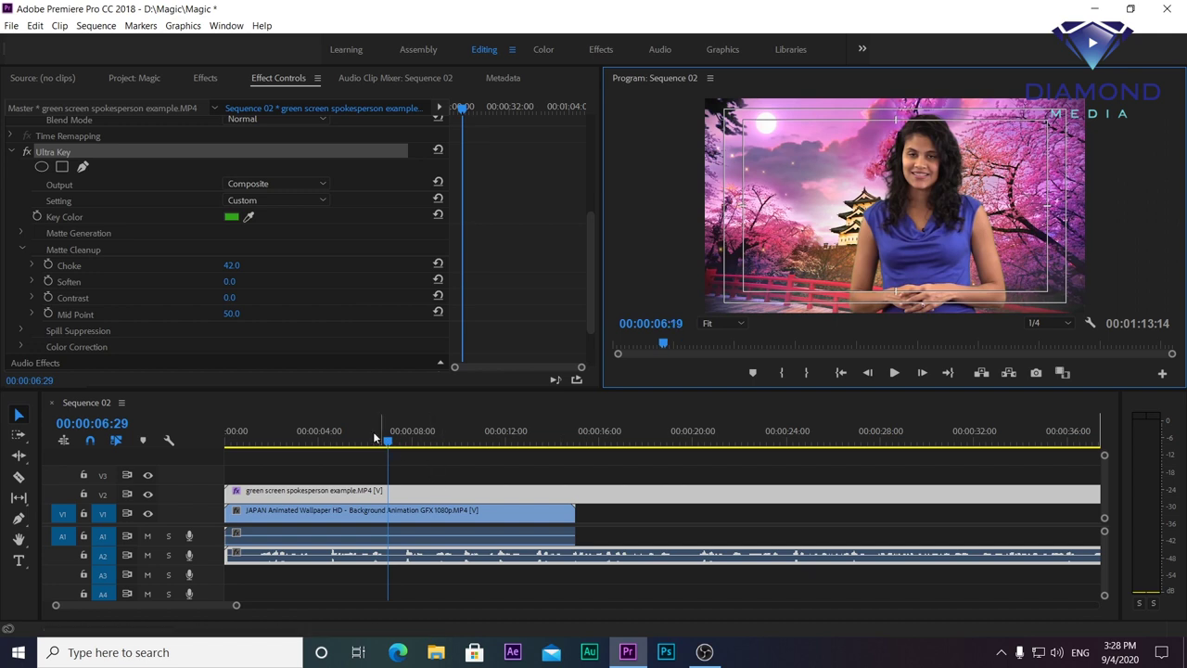
key(Home)
key(space)
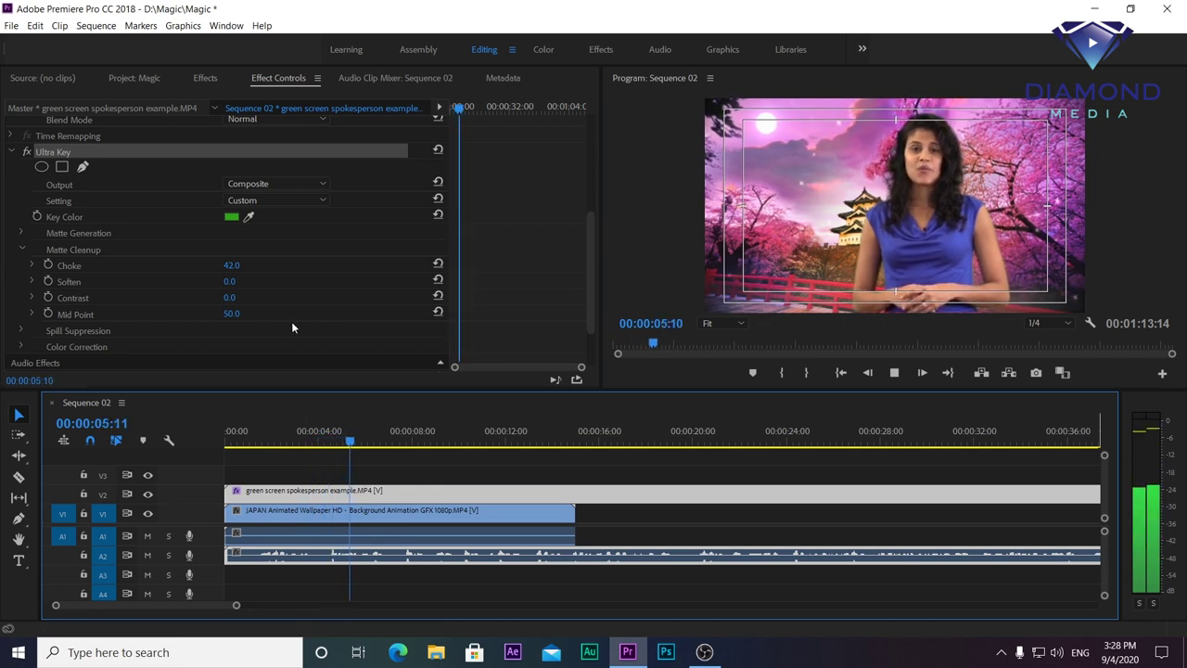
key(space)
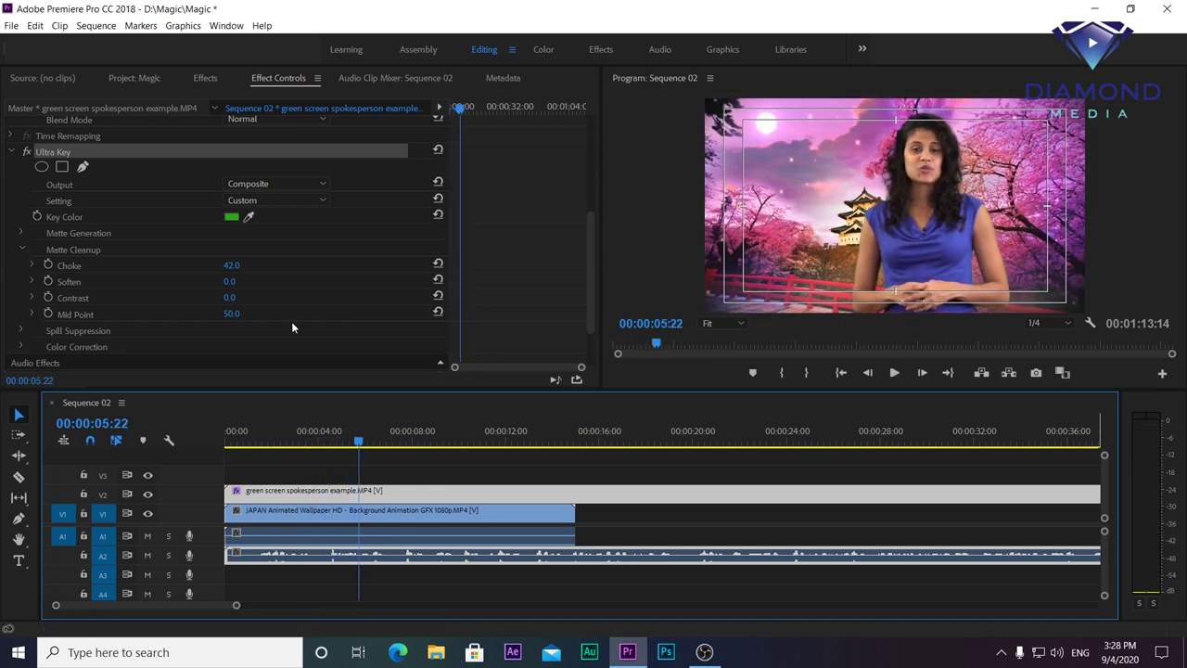
Step: Launch Adobe After Effects 2019 from the Start menu and minimize Premiere Pro
click(18, 651)
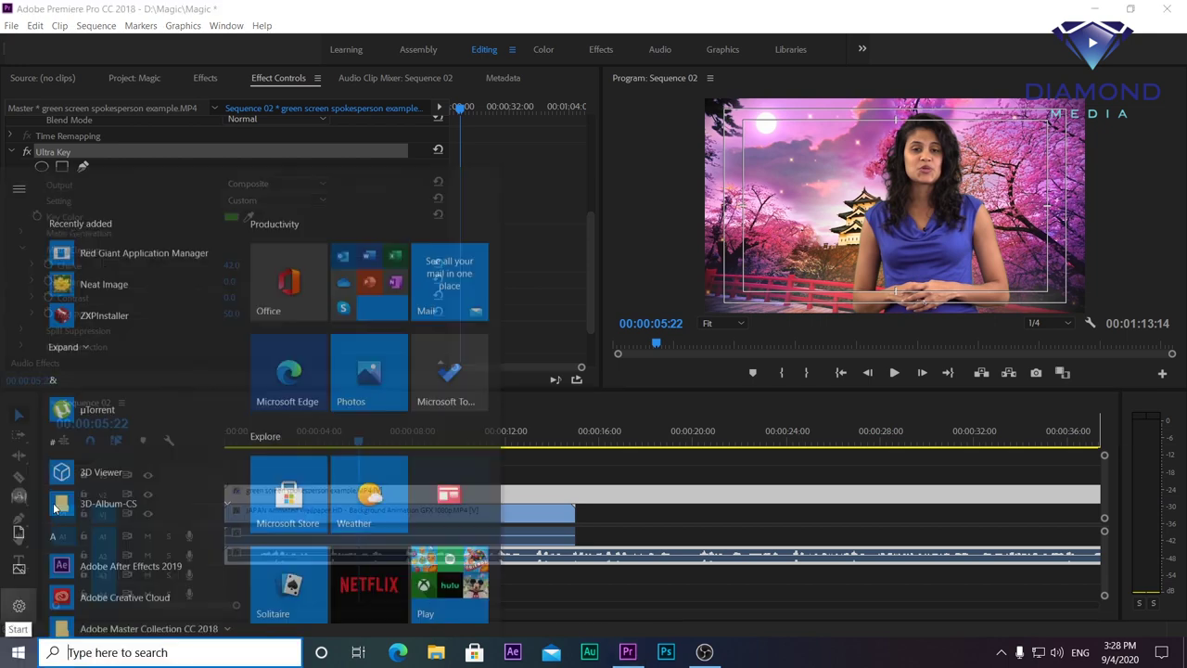
click(119, 470)
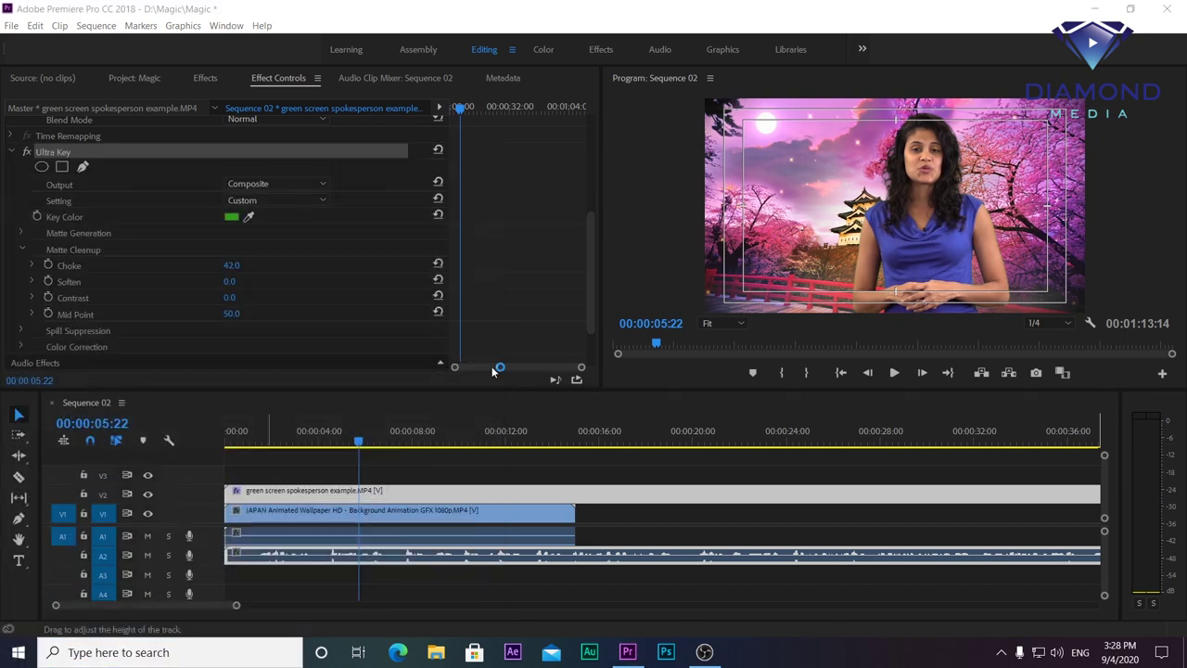
click(1093, 8)
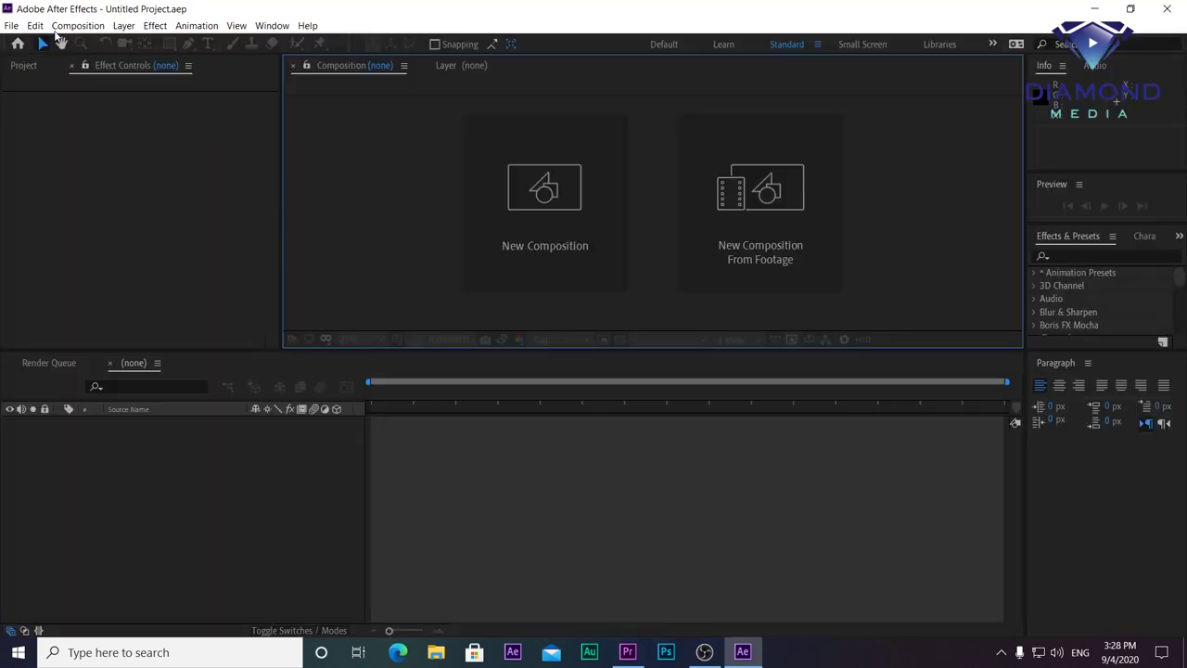
Step: Create Comp 1 with default settings and add the imported green screen spokesperson clip
click(78, 25)
click(88, 43)
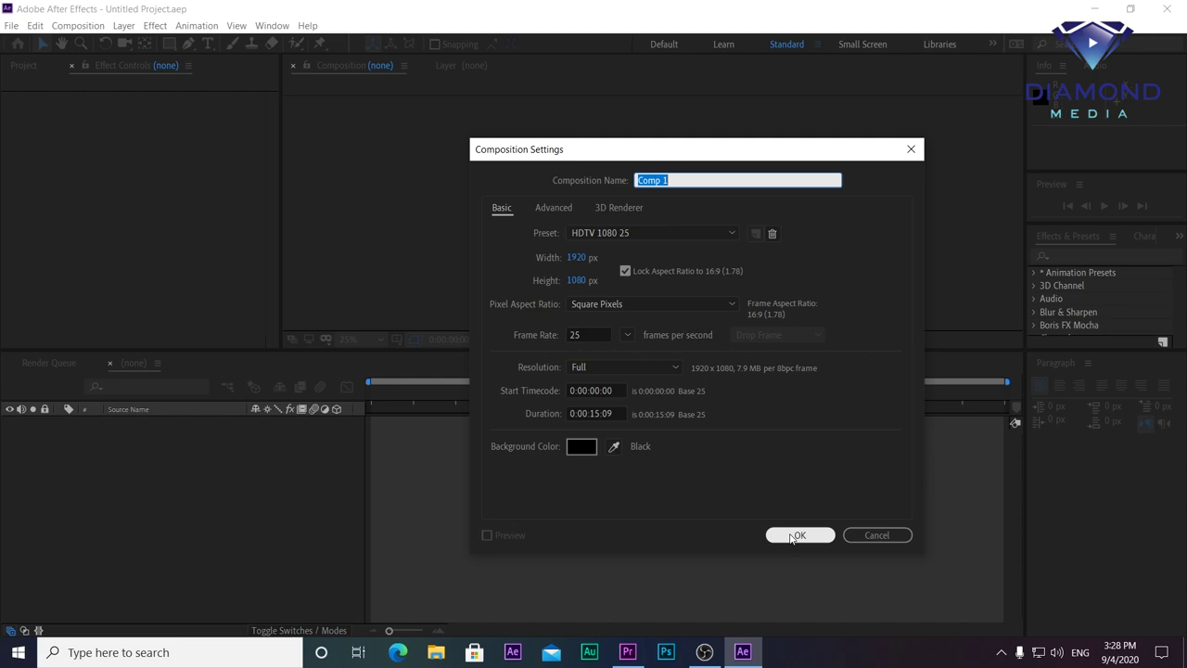
click(774, 530)
click(23, 65)
double_click(149, 262)
scroll(397, 240, down, 2)
double_click(181, 376)
drag(57, 205, 559, 416)
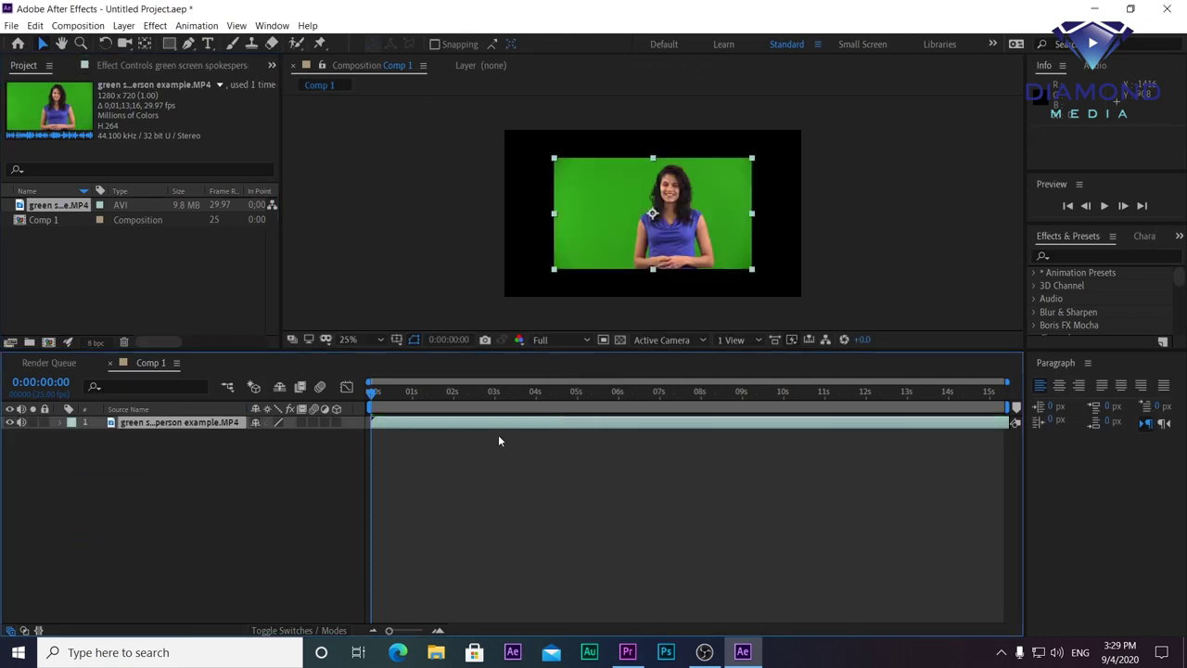
Step: Set the spokesperson layer's Transform Scale to 150%
click(59, 422)
click(74, 436)
drag(286, 473, 314, 474)
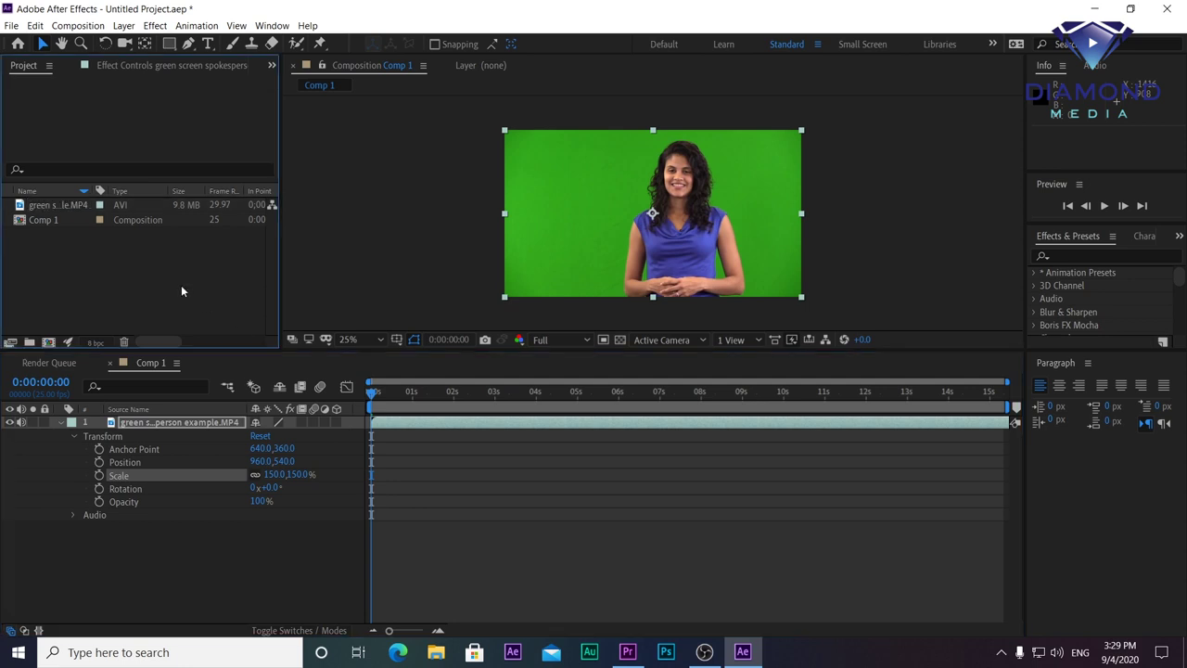
Step: Import JAPAN Animated Wallpaper from HD Background and place it as layer 2 beneath the spokesperson
double_click(181, 285)
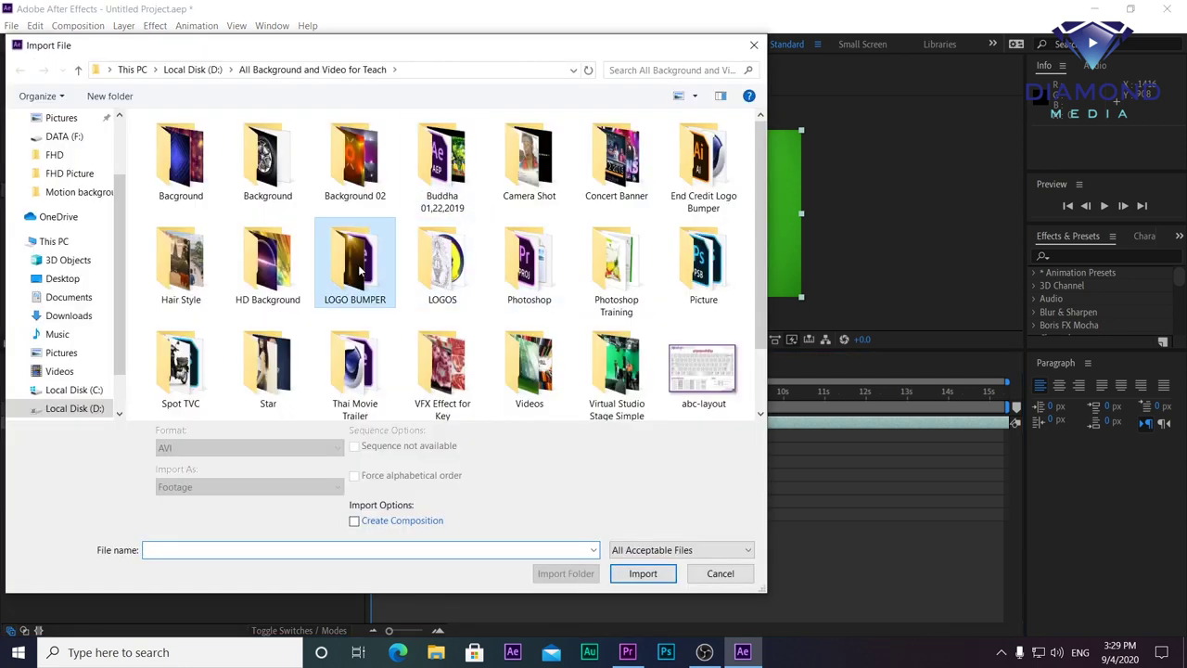
double_click(356, 264)
click(78, 69)
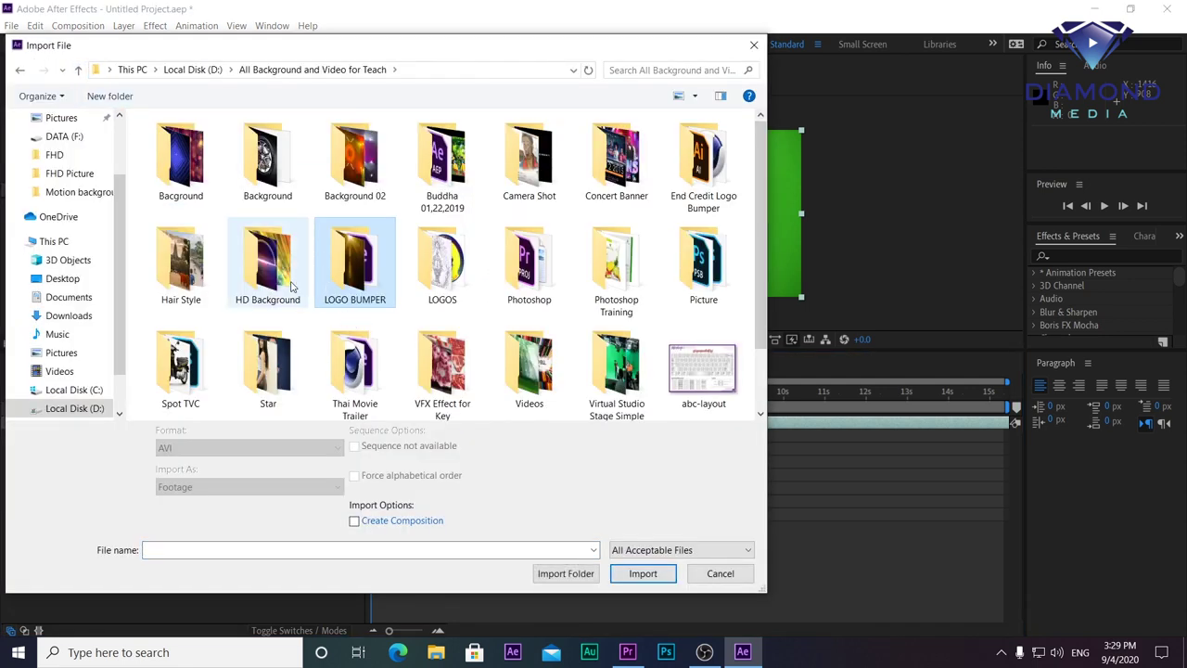
double_click(266, 268)
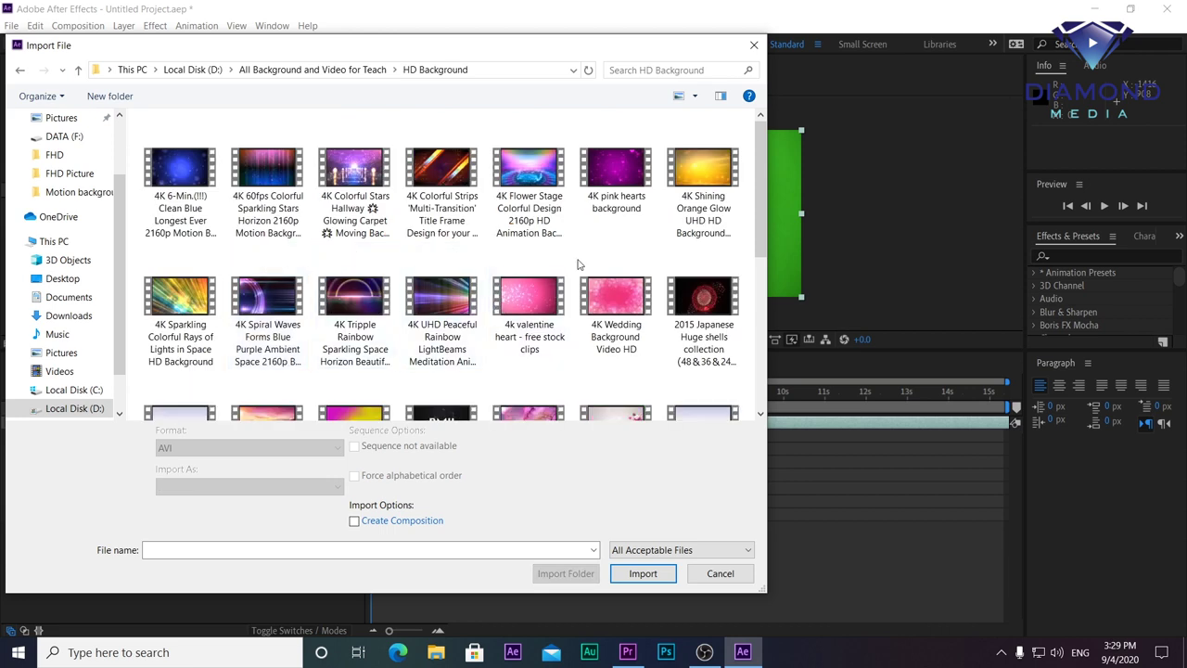
scroll(505, 268, down, 1)
double_click(542, 366)
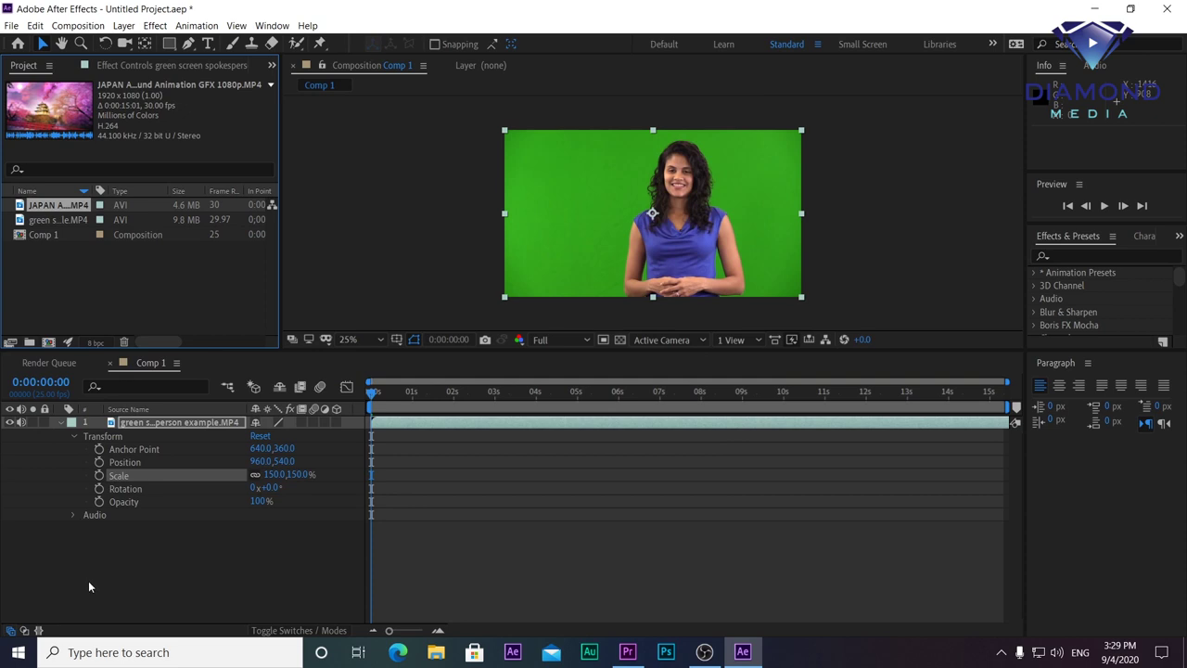
drag(55, 205, 79, 557)
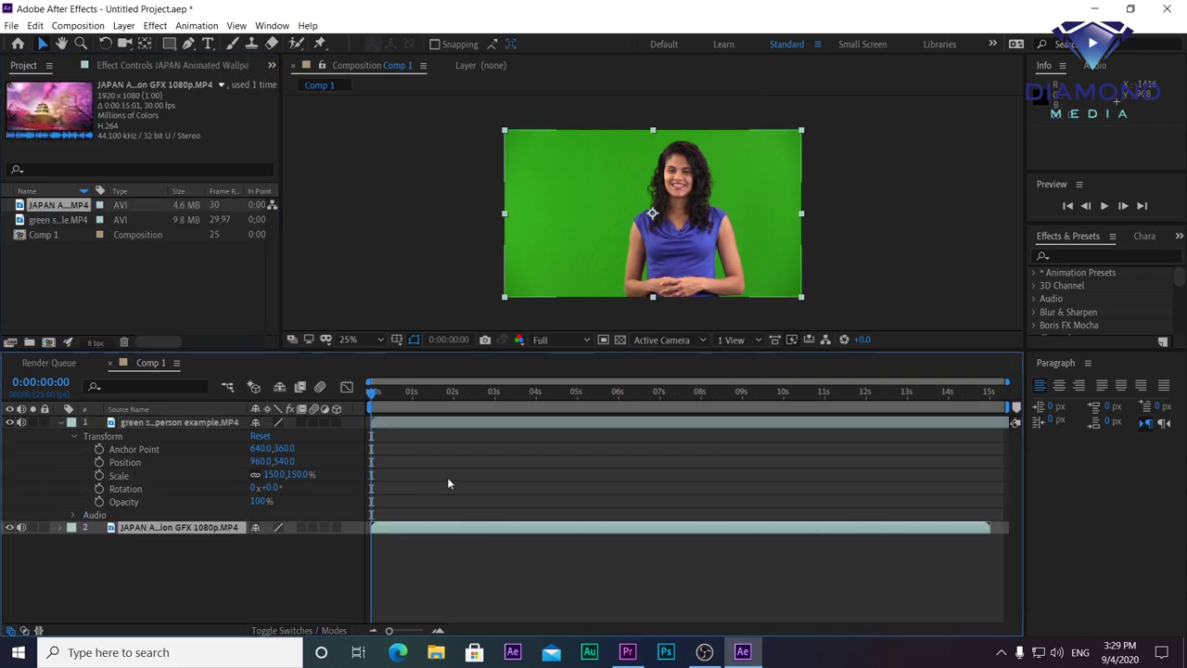
drag(599, 406, 712, 401)
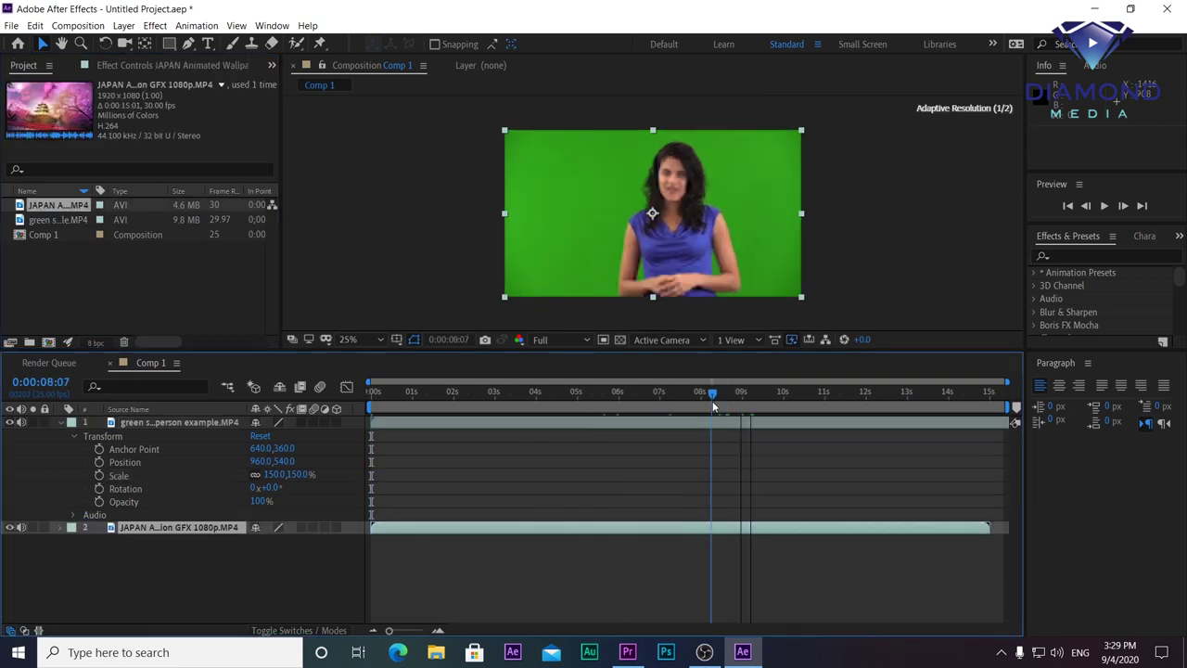
Step: Apply Keylight (1.2) to the green-screen spokesperson layer
click(676, 422)
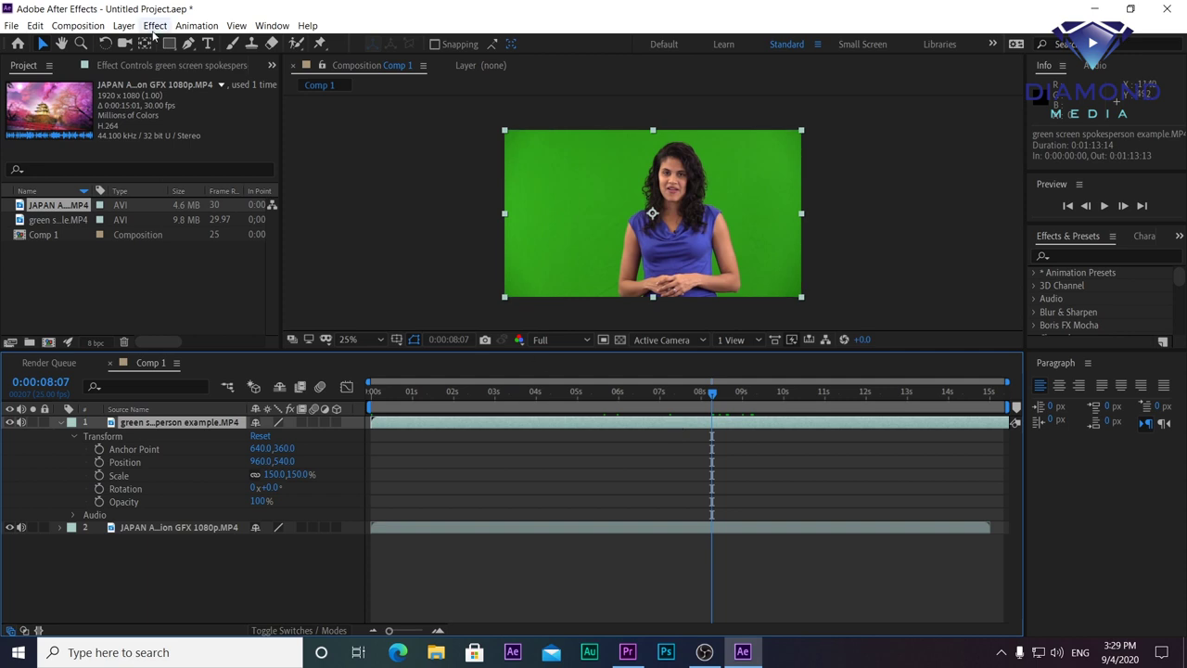
click(155, 26)
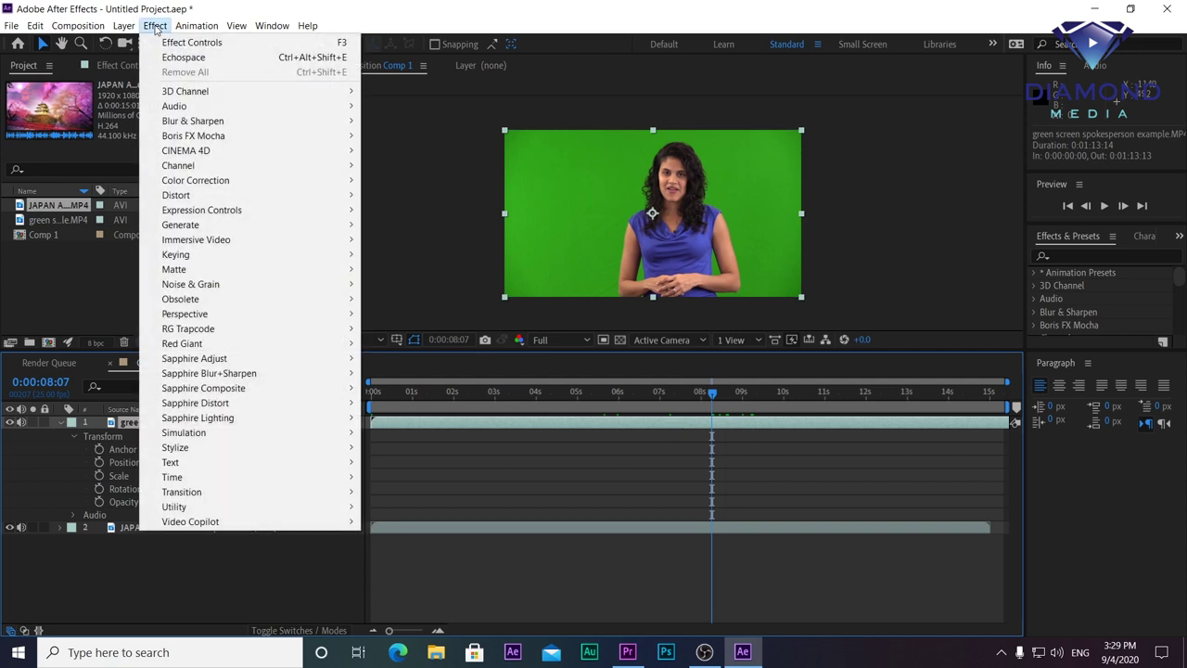
mouse_move(193, 256)
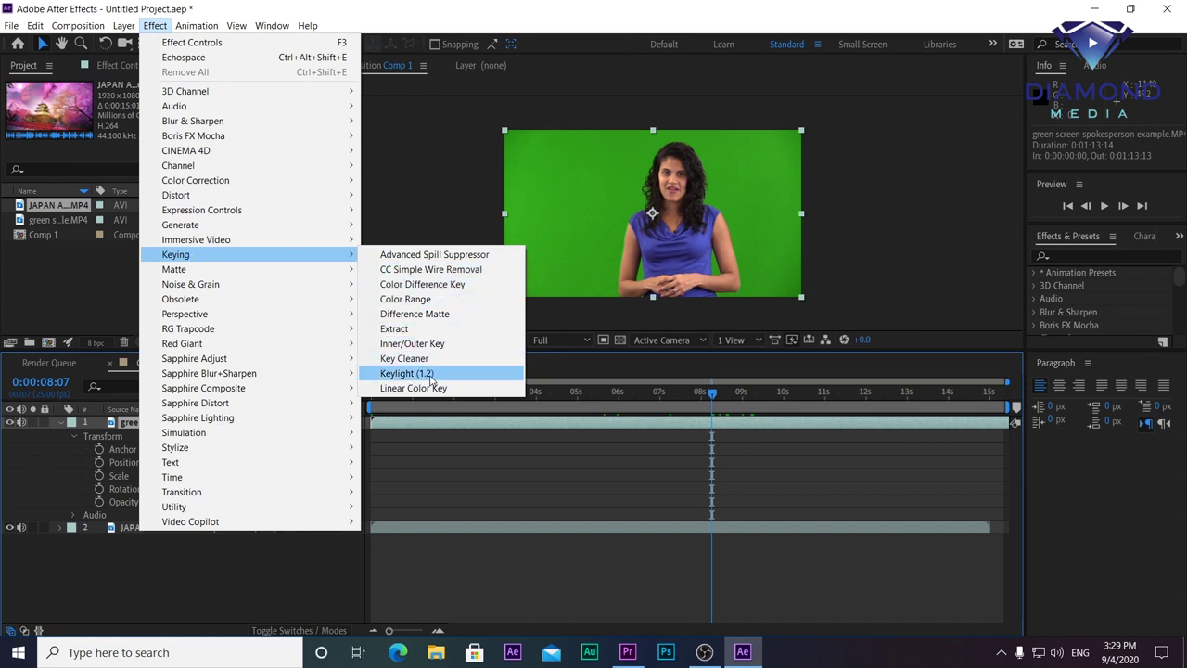
click(431, 375)
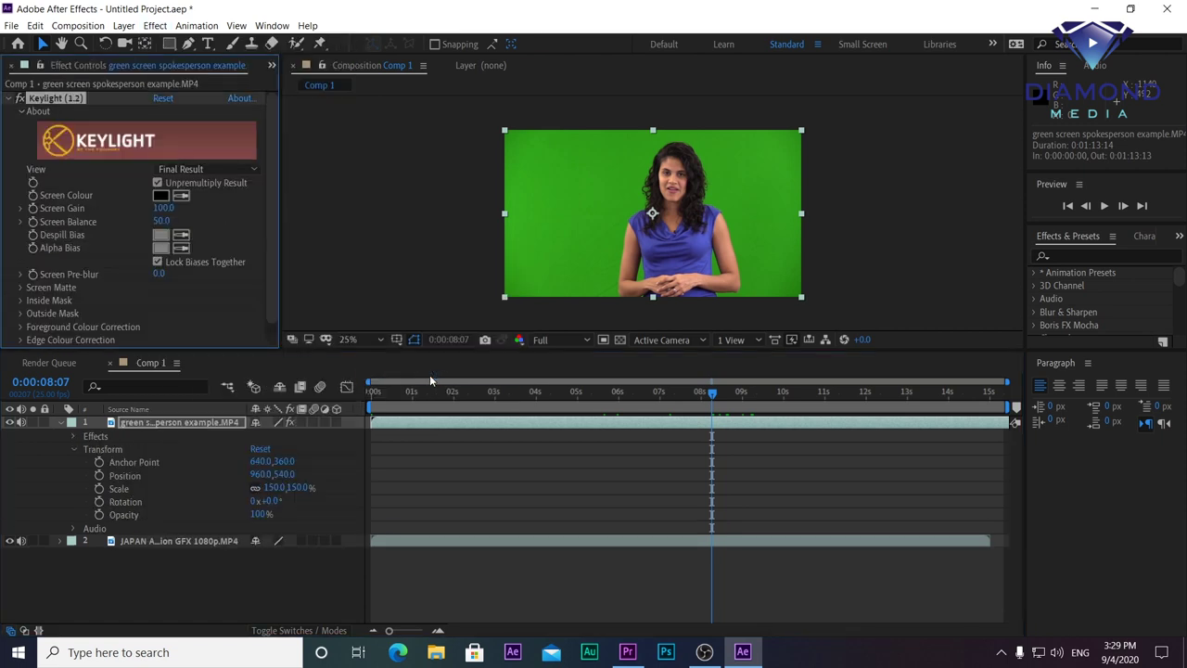
Step: Sample the green backdrop as Keylight's Screen Colour to reveal the cherry-blossom castle
drag(277, 181, 277, 204)
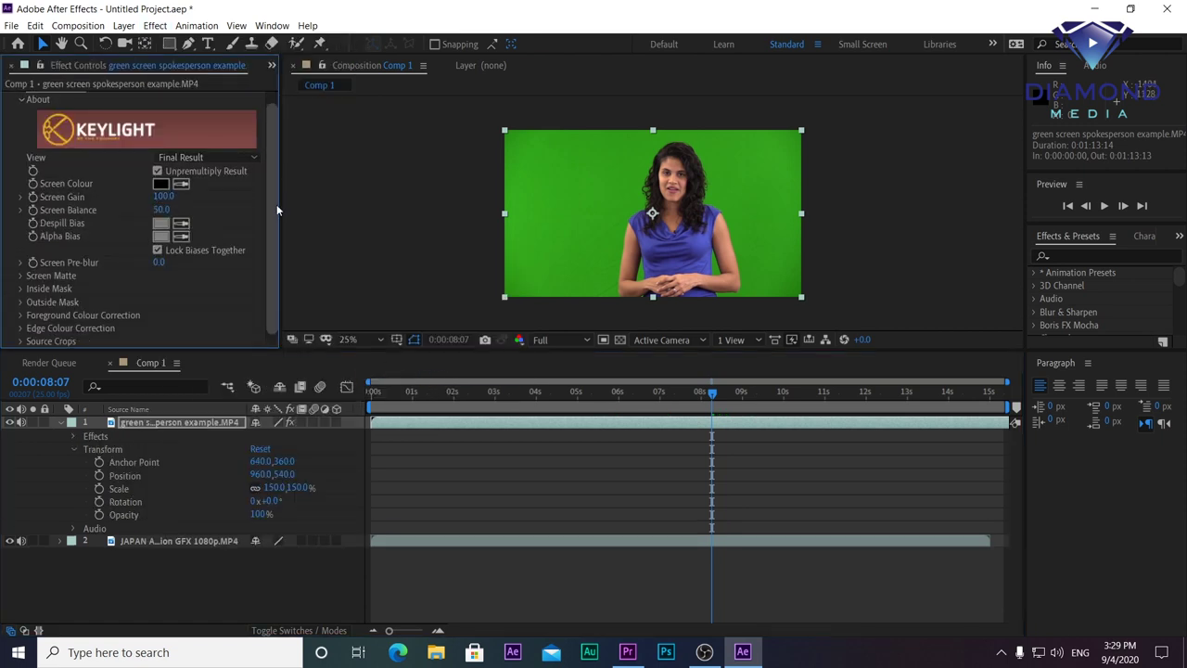
click(182, 184)
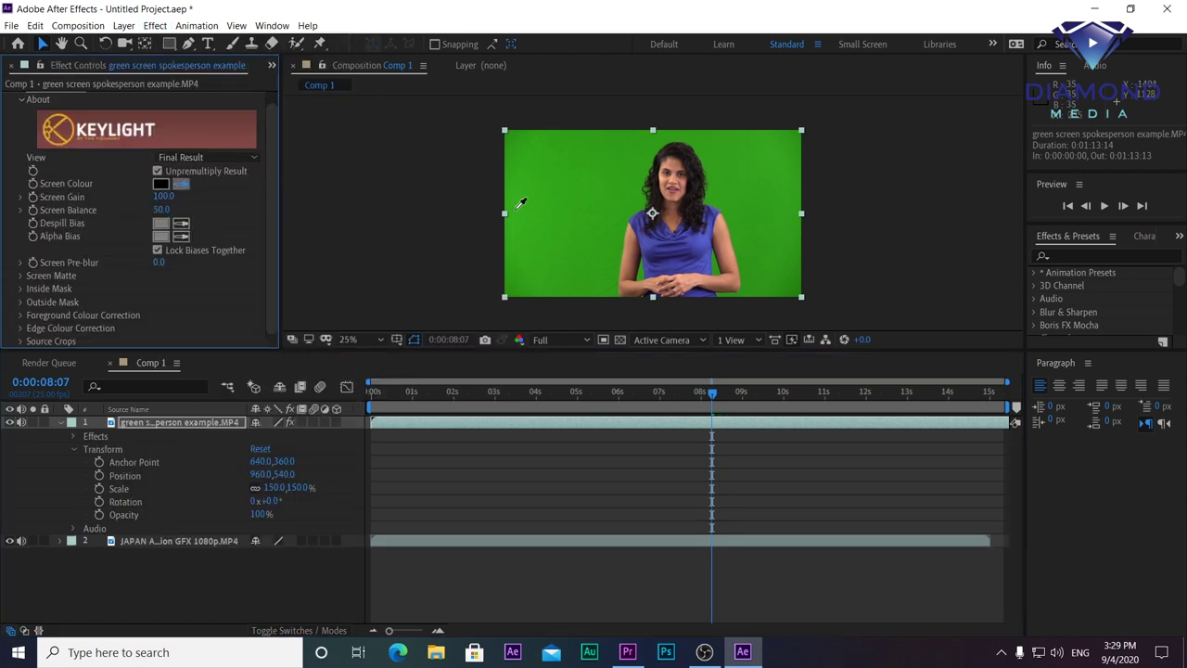
click(564, 197)
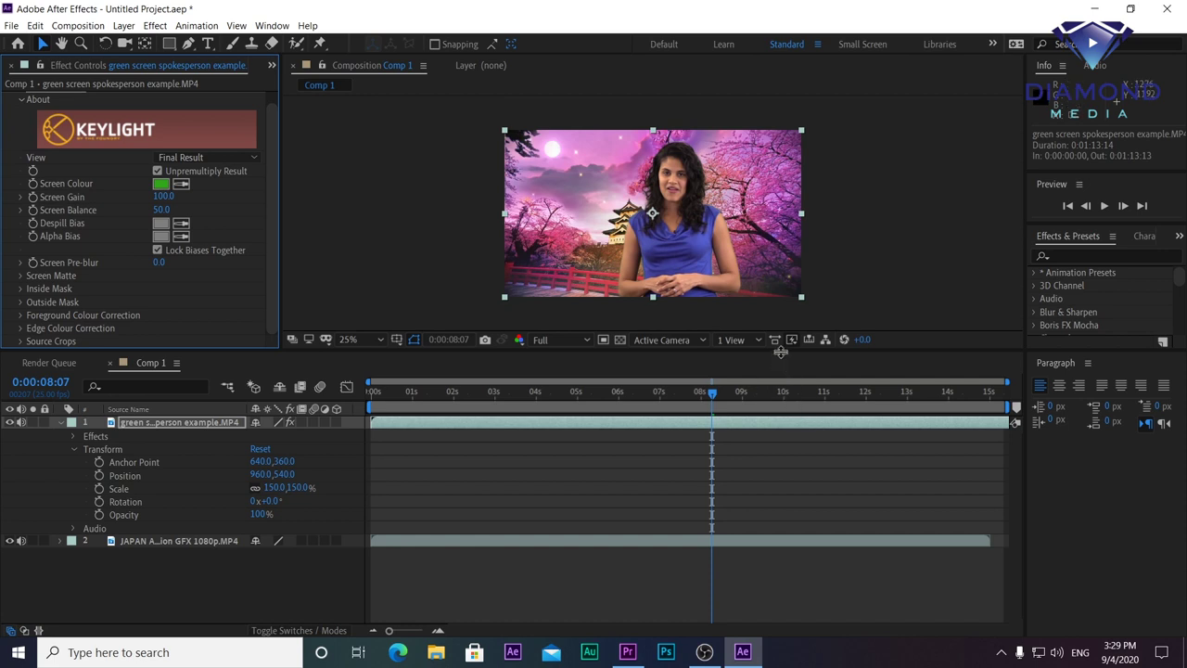
drag(781, 356, 772, 396)
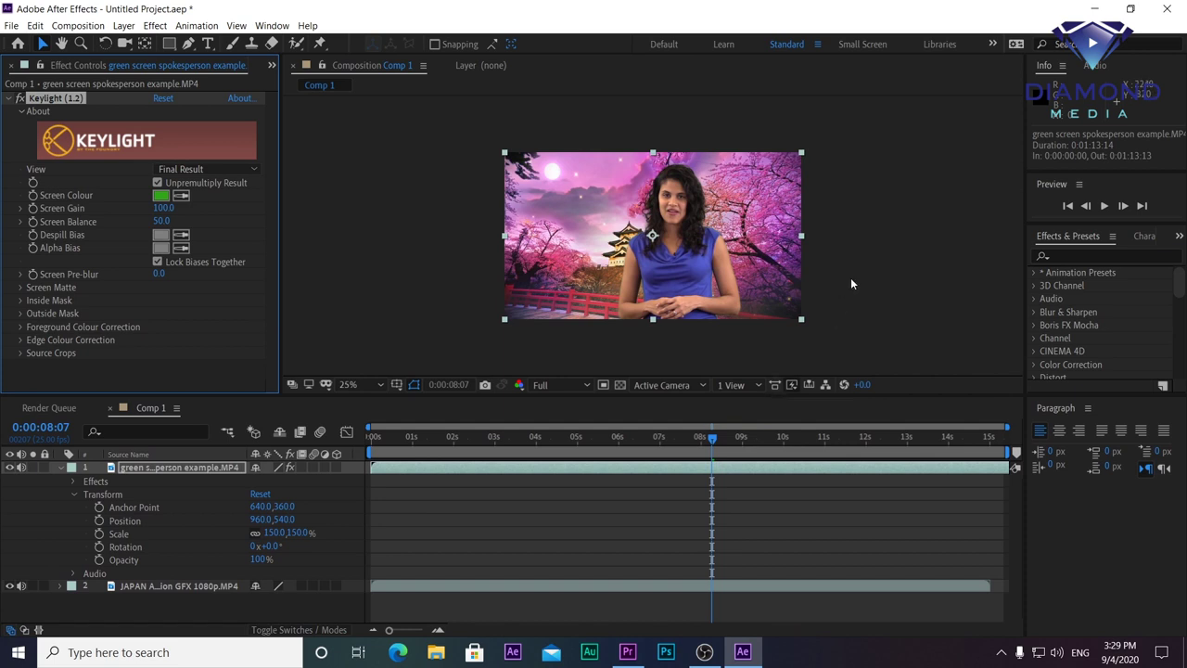
Step: Zoom the composition view to 100% and pan down to the spokesperson's torso and hands
key(period)
key(period)
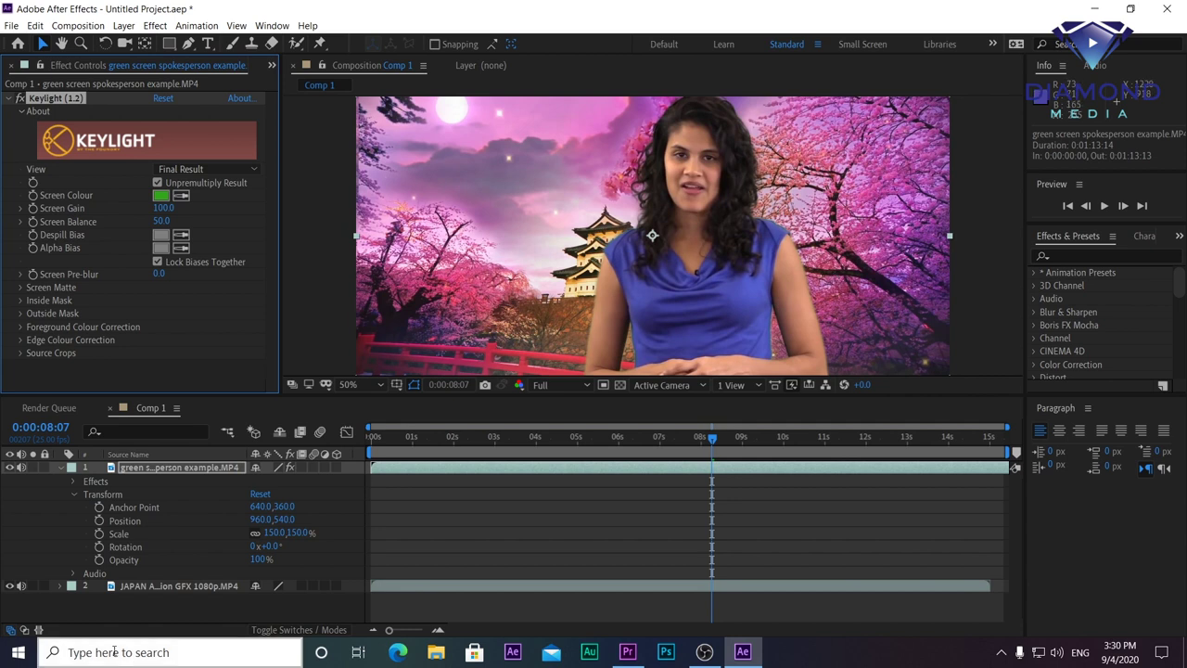
key(period)
key(period)
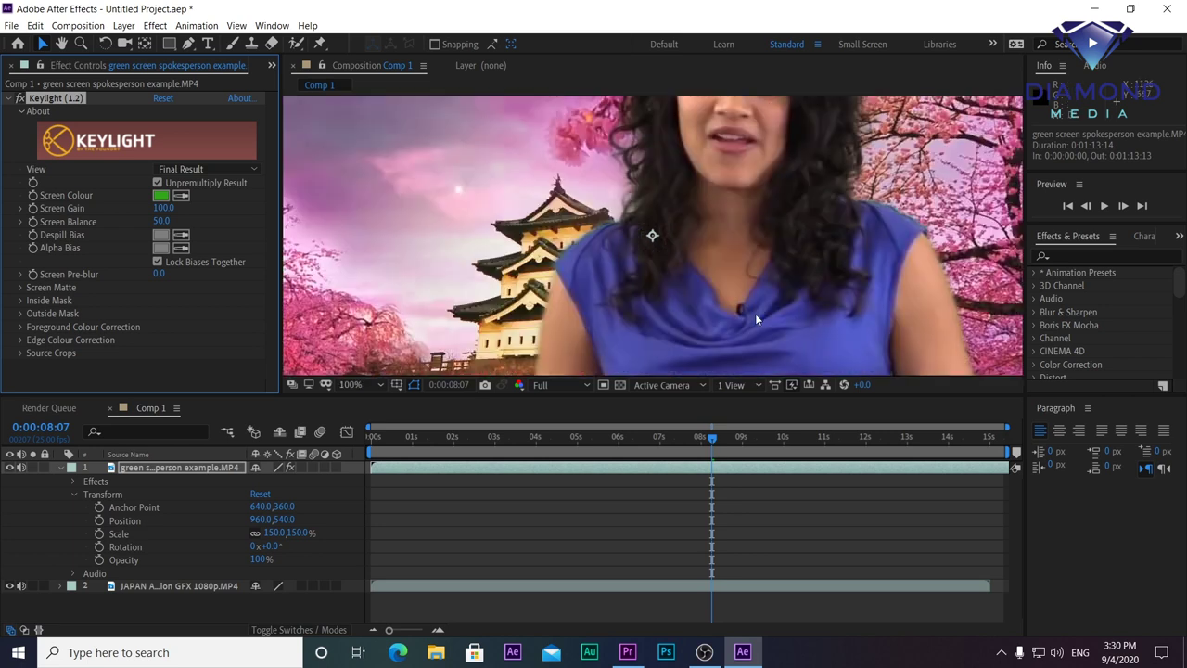
key(h)
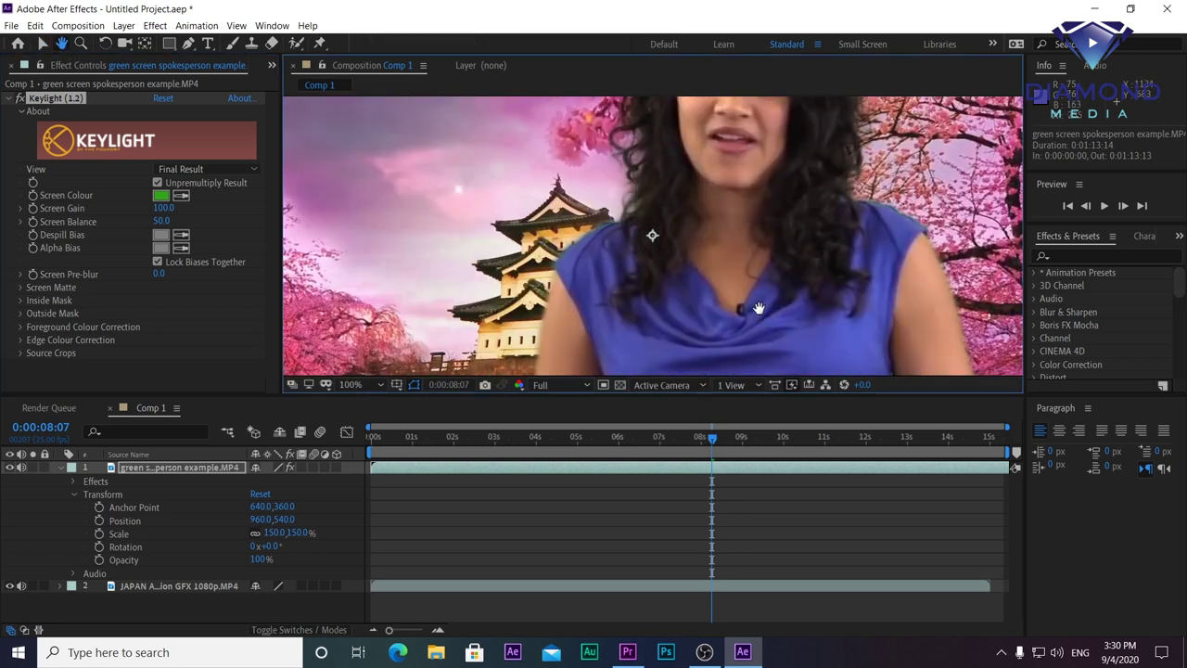
drag(769, 320, 724, 173)
key(v)
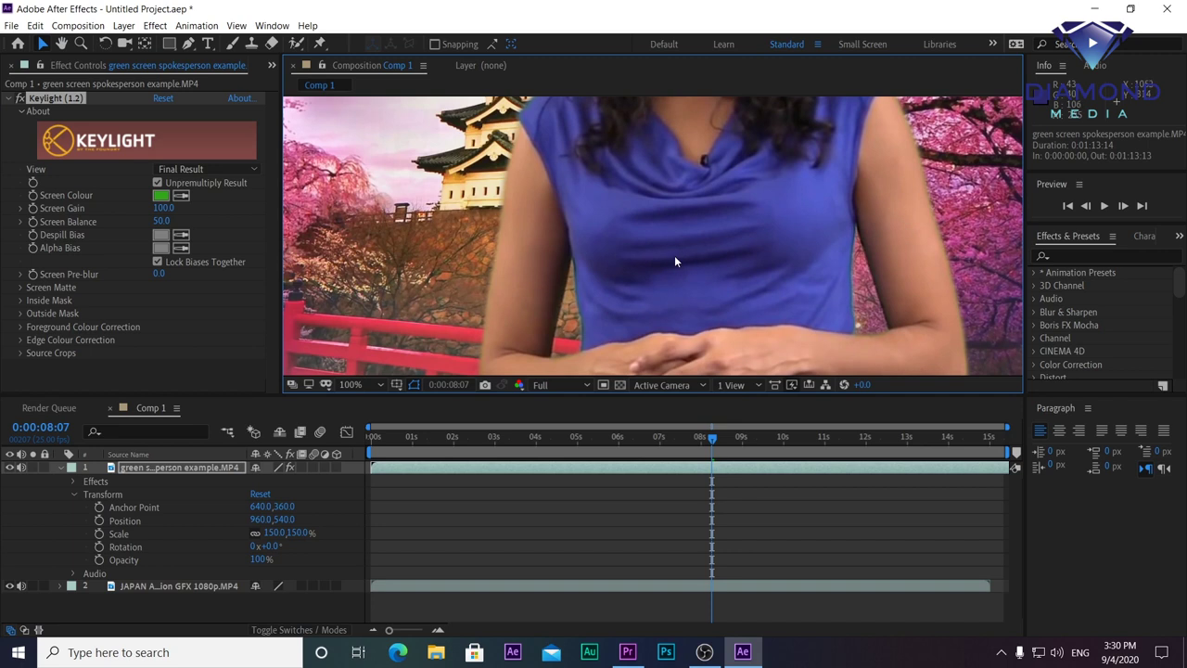
Step: Add Matte Choker to the spokesperson layer, then switch it off to compare edges
click(155, 25)
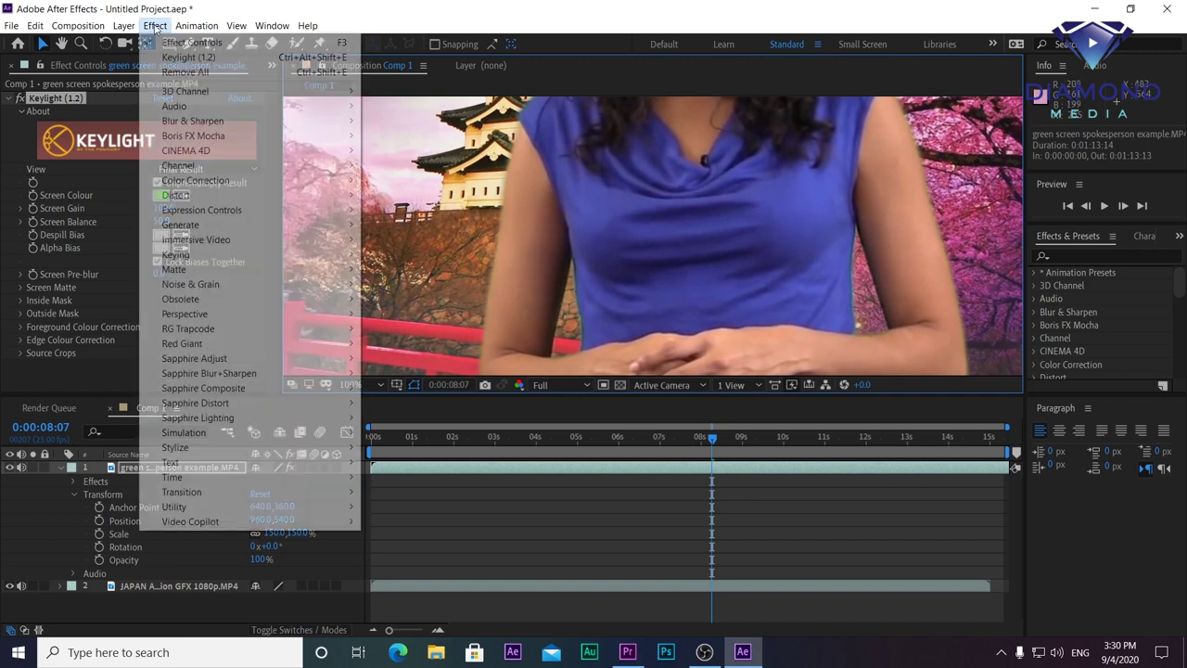
mouse_move(212, 267)
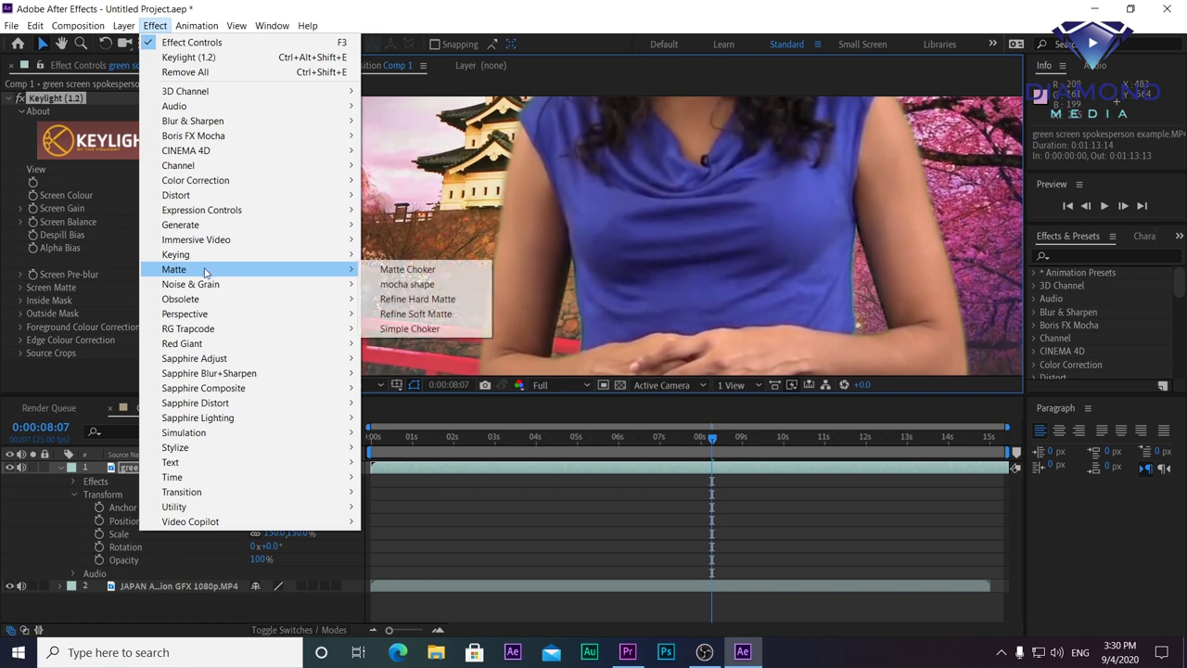
click(412, 272)
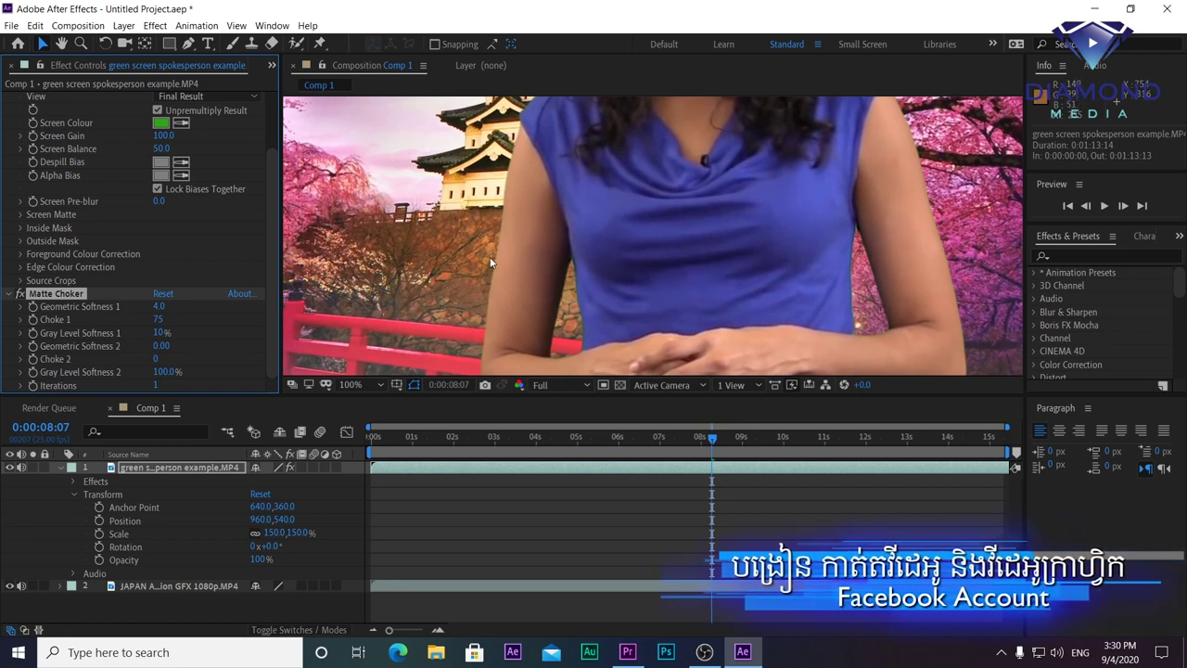
click(20, 293)
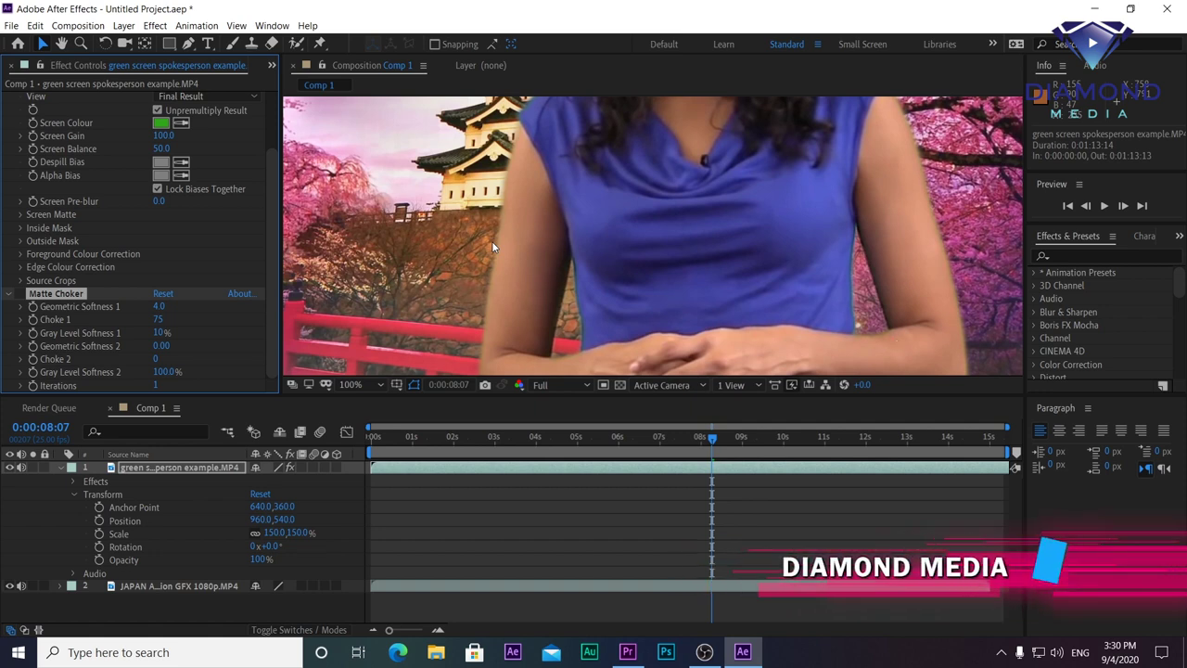
Step: Re-enable Matte Choker and, after testing values, settle Choke 1 at 7
click(20, 293)
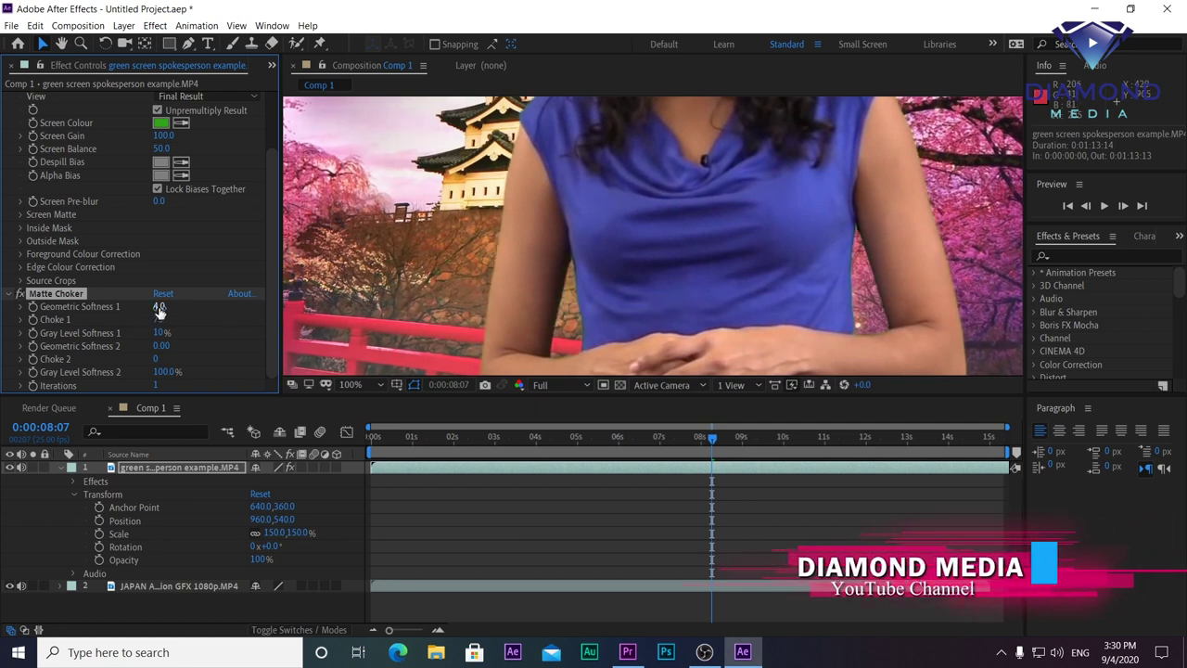
mouse_move(158, 306)
mouse_down()
mouse_move(159, 326)
mouse_move(42, 324)
mouse_move(104, 325)
mouse_up()
key(ctrl+z)
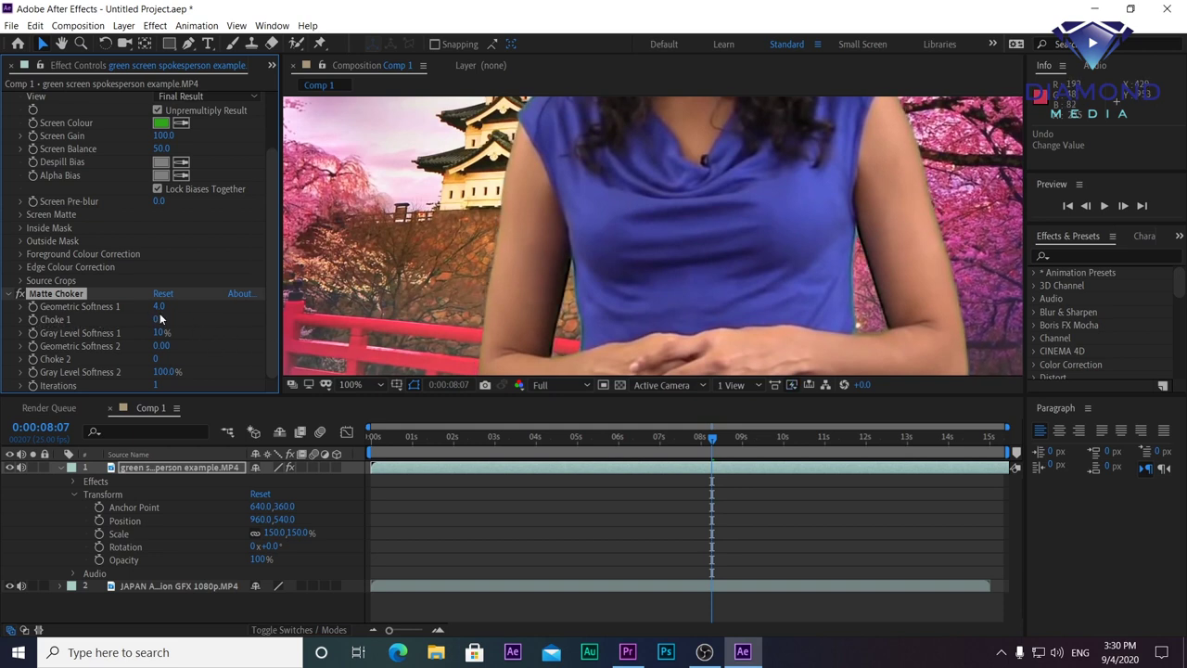
drag(156, 319, 281, 311)
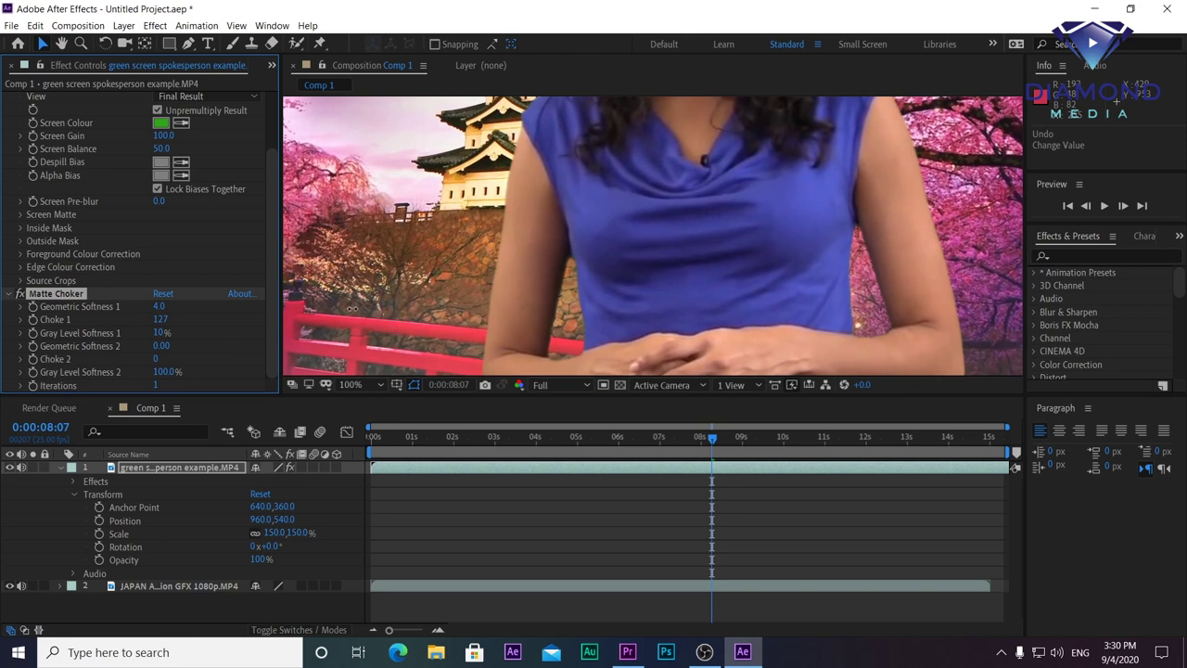
drag(352, 308, 144, 305)
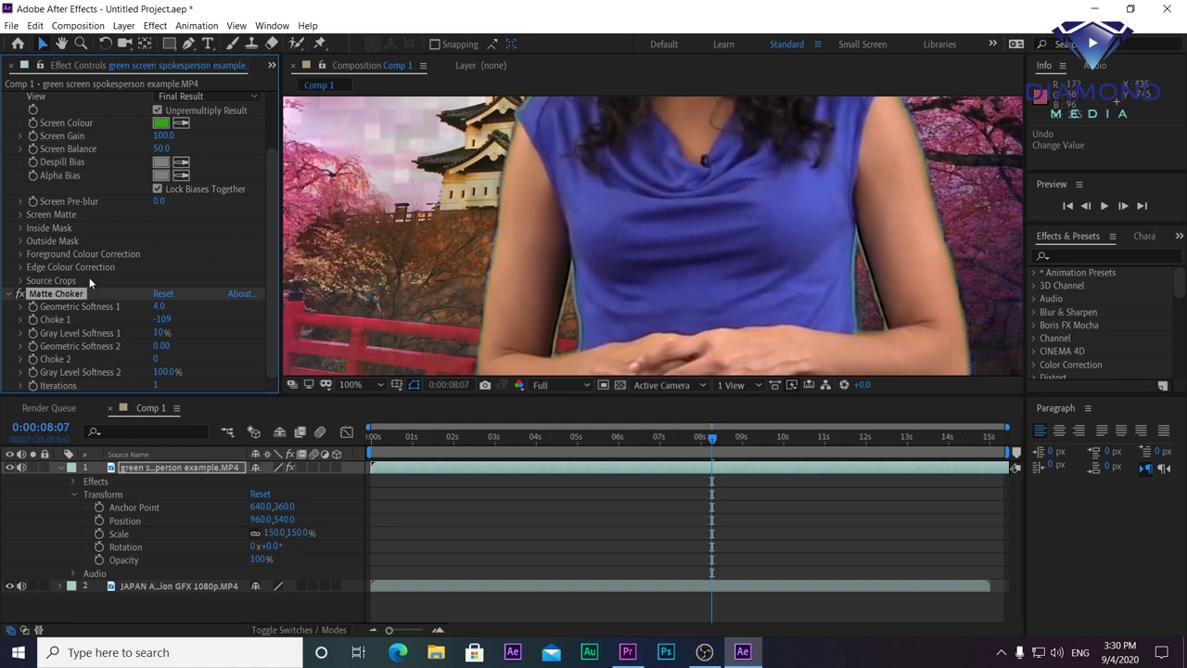
key(ctrl+z)
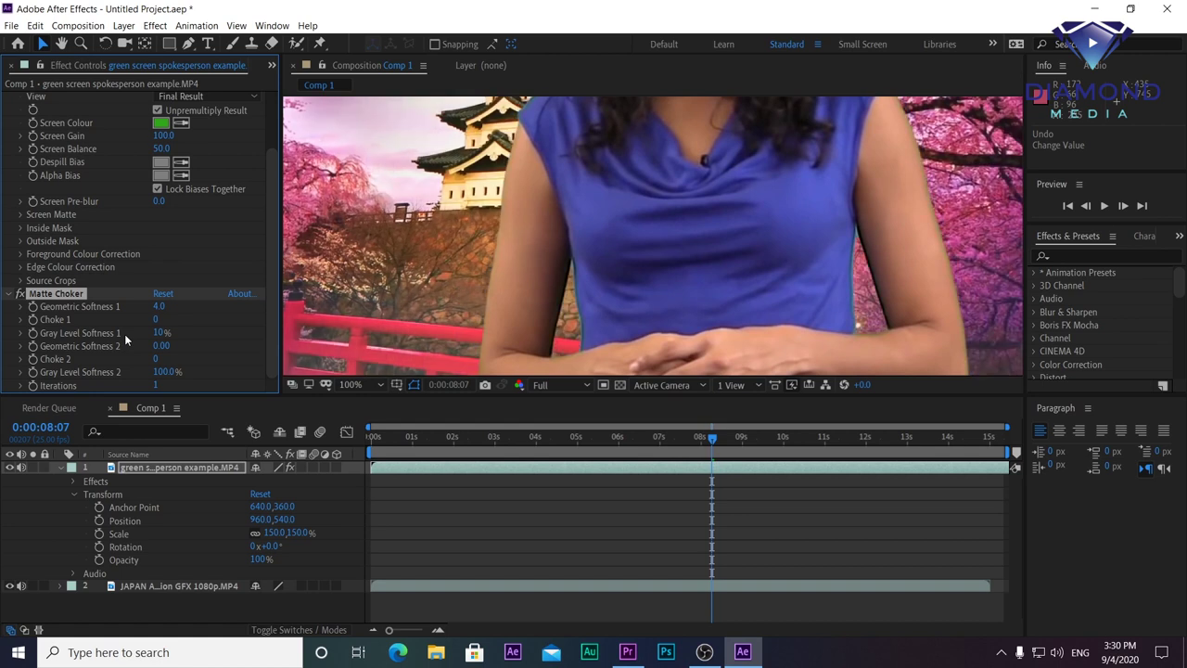
drag(158, 322, 162, 319)
Step: Move the playhead to 0:00:06:00 and zoom the viewer out to 25% to see the whole composite
click(618, 437)
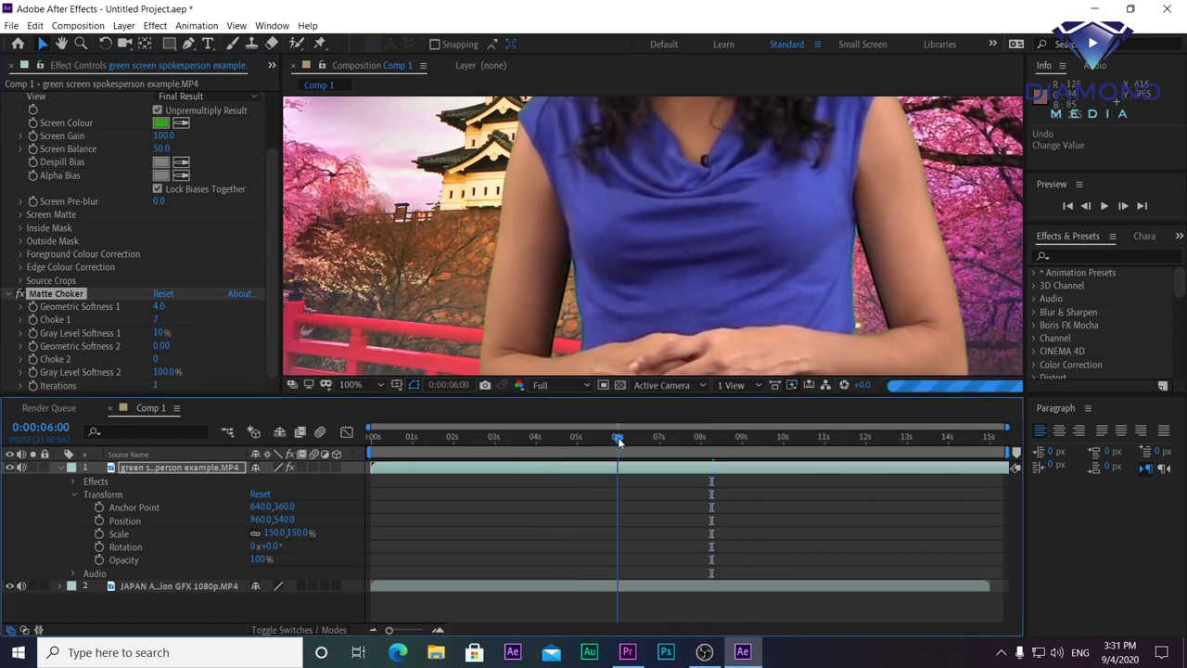
scroll(697, 275, down, 1)
scroll(697, 274, down, 1)
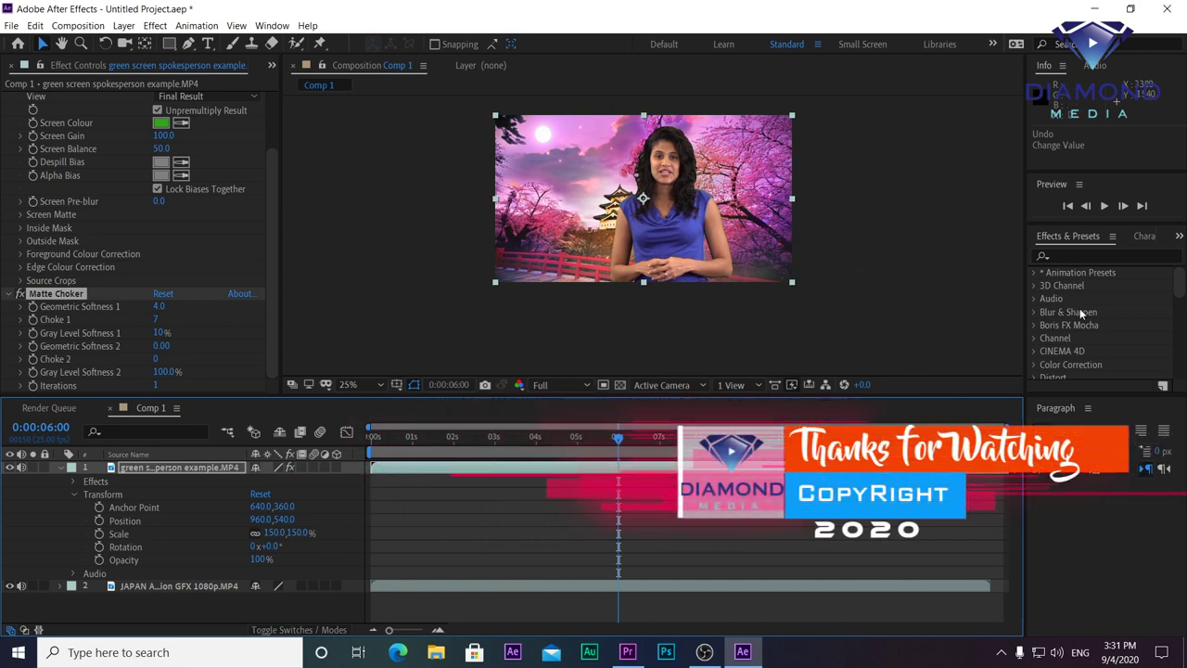
scroll(1079, 308, down, 2)
scroll(1077, 307, down, 2)
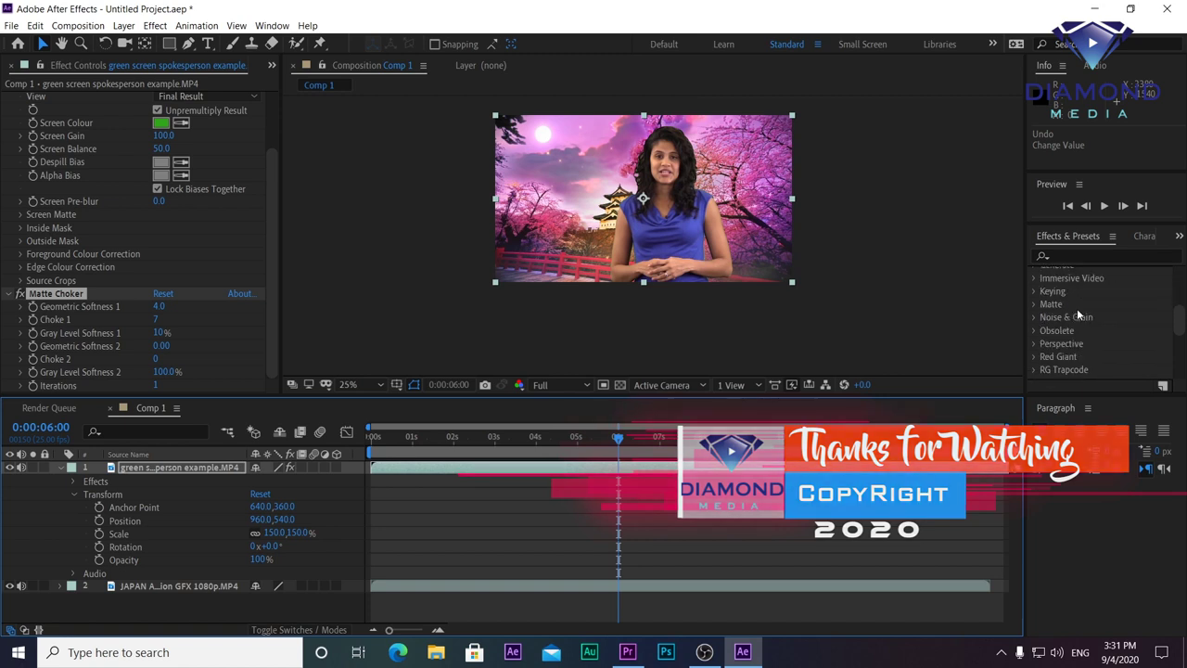